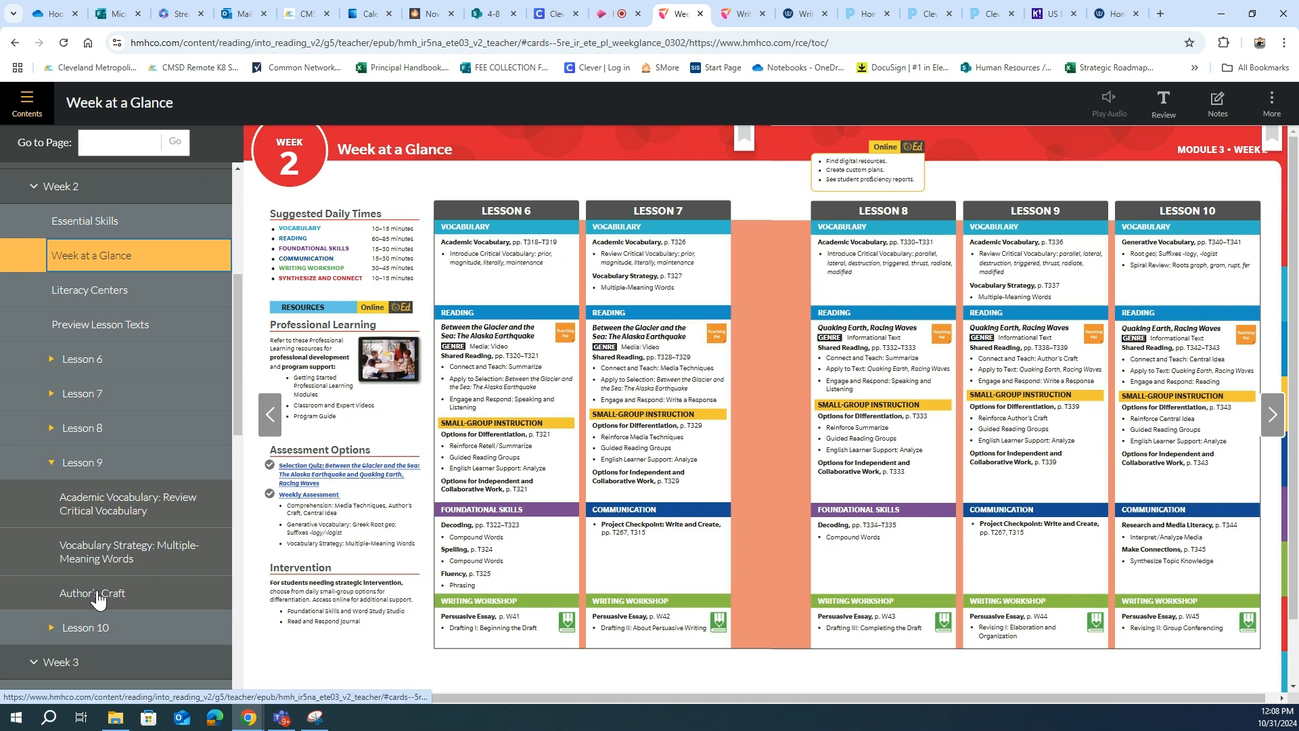
- Open Lesson 9's Author's Craft page in the teacher guide, and review the prompt, evidence and writing sections of the student Write a Response page
left_click(98, 595)
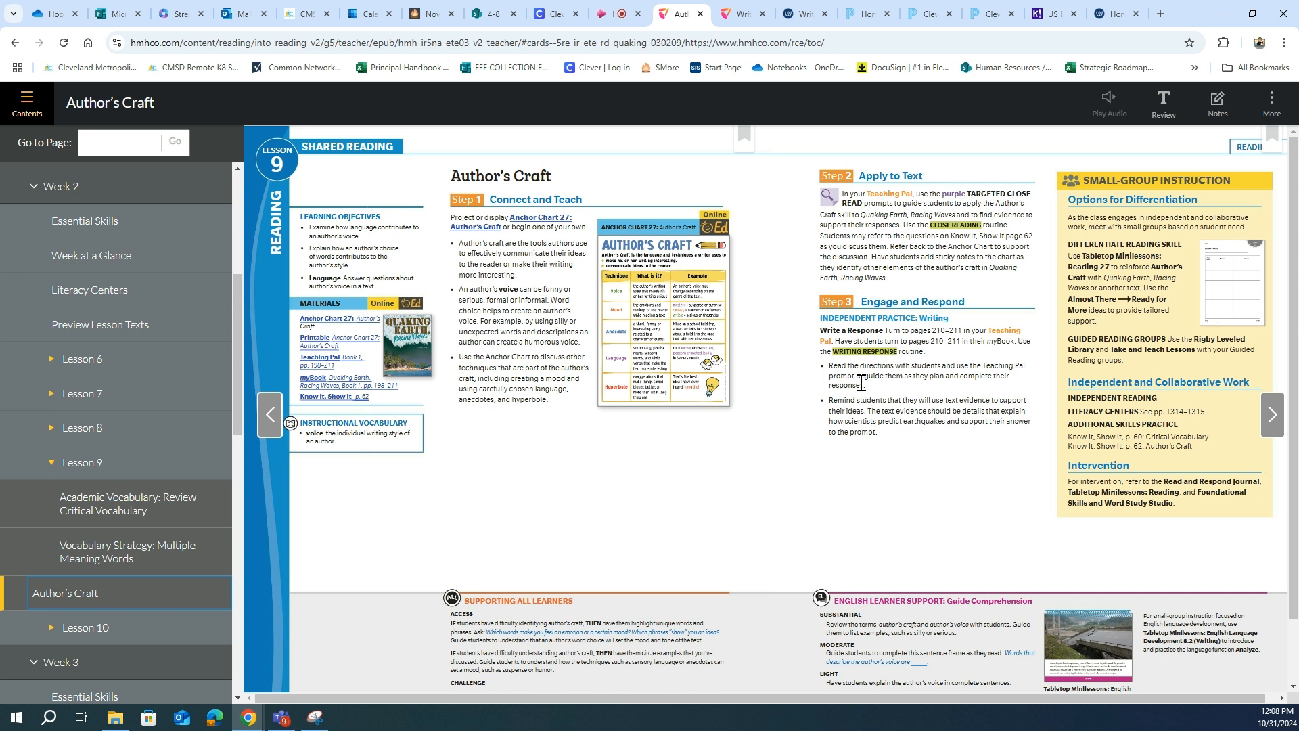
left_click(743, 14)
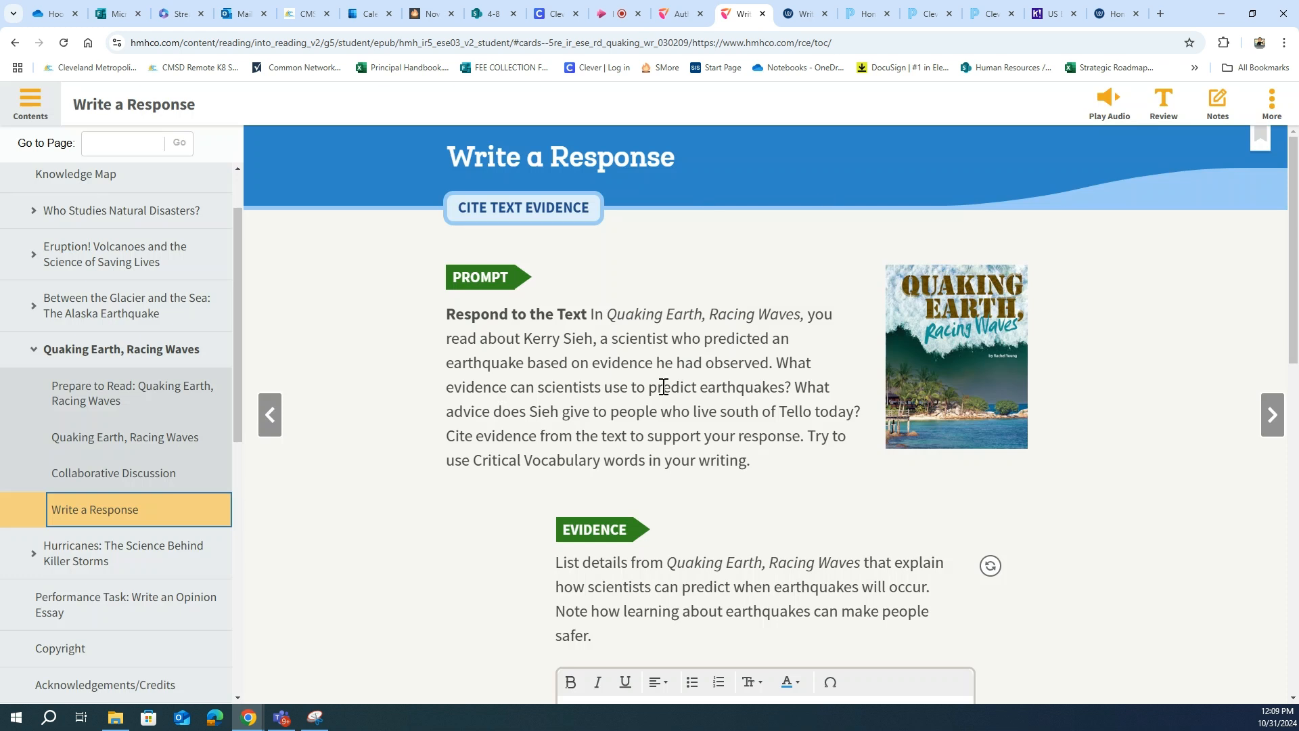
scroll(818, 386, "down", 3)
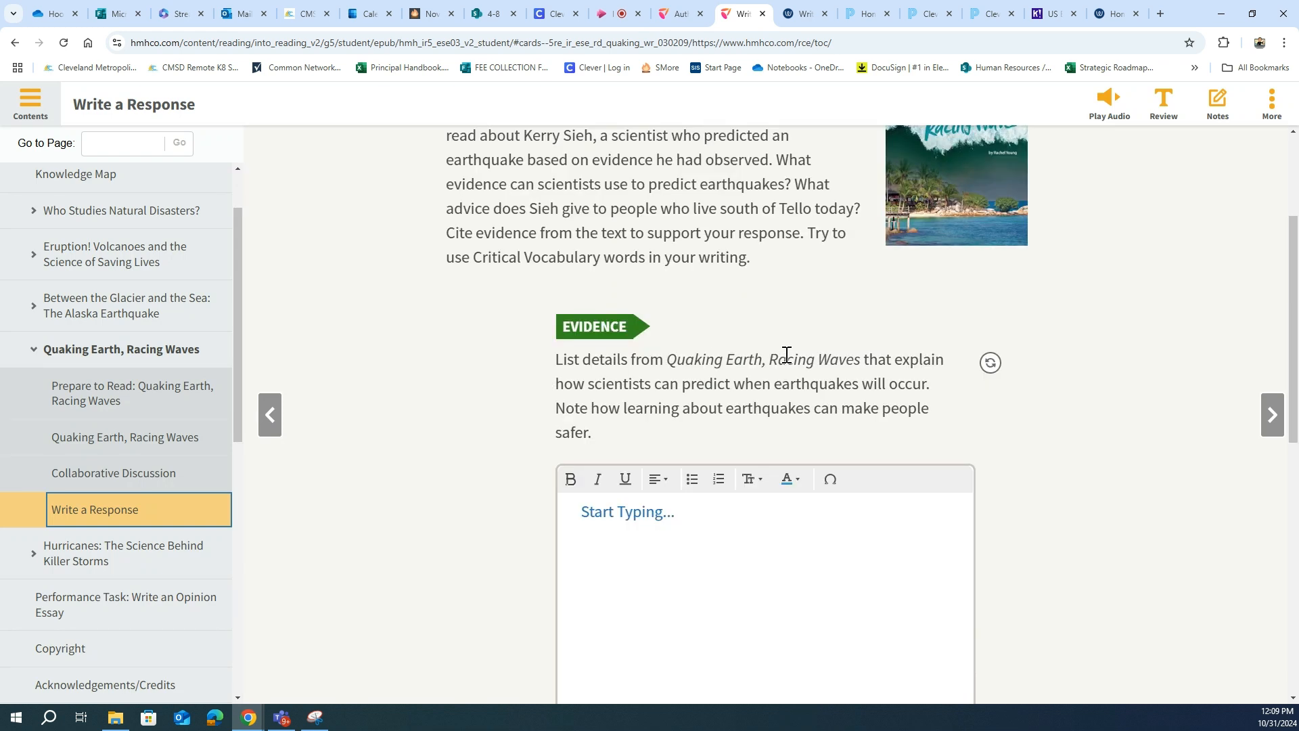
scroll(787, 355, "down", 5)
scroll(760, 345, "down", 4)
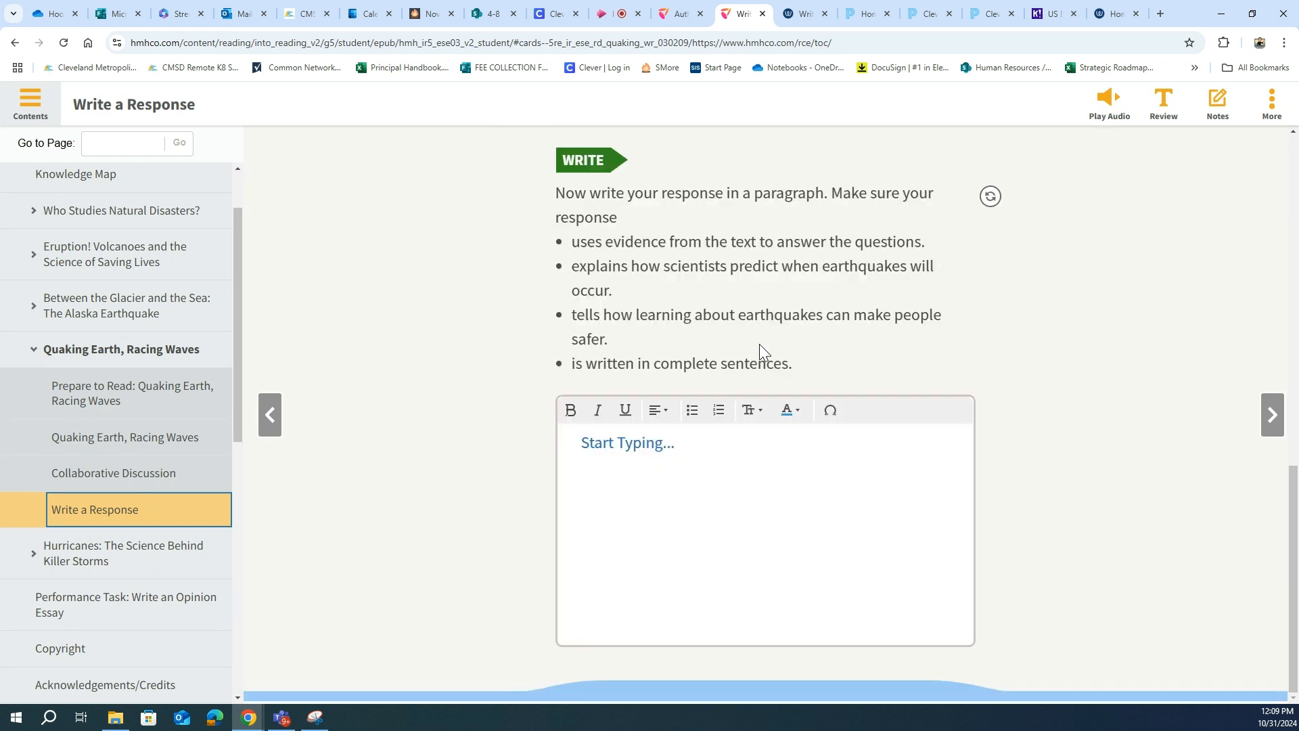
scroll(759, 344, "up", 12)
scroll(760, 351, "down", 4)
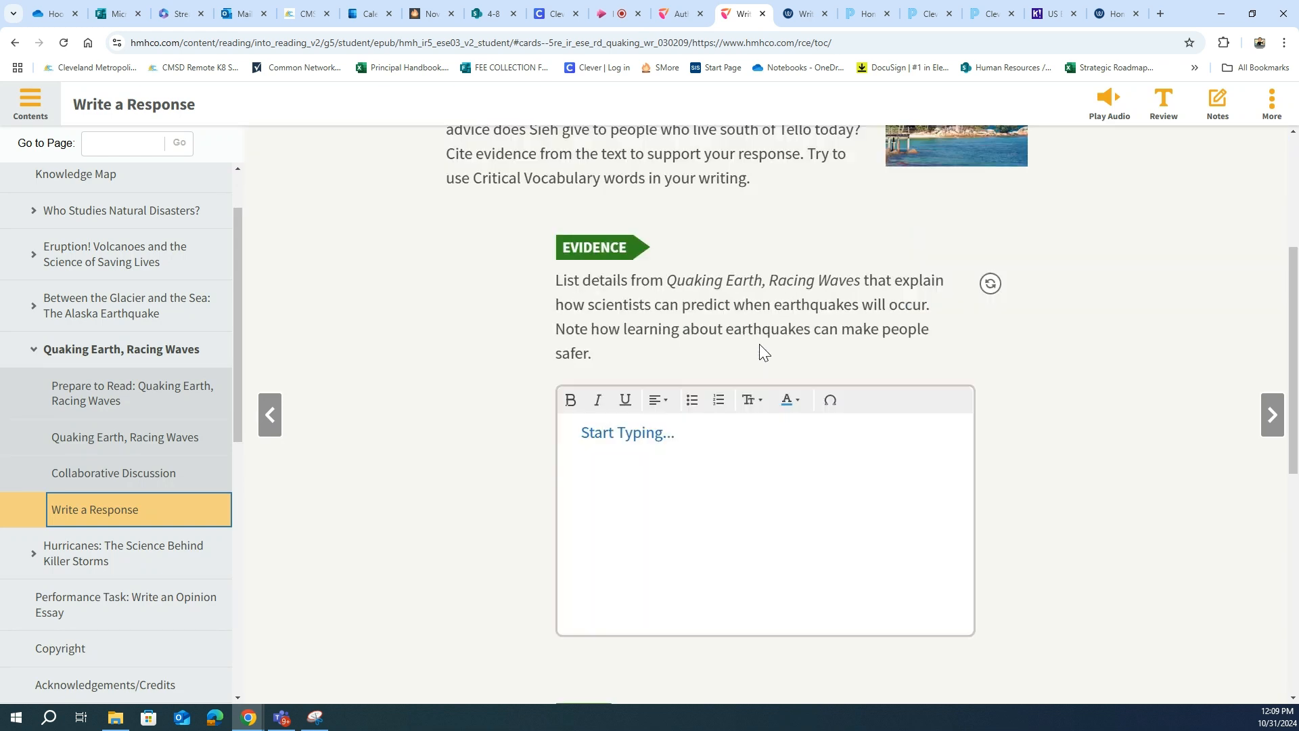
scroll(762, 348, "down", 6)
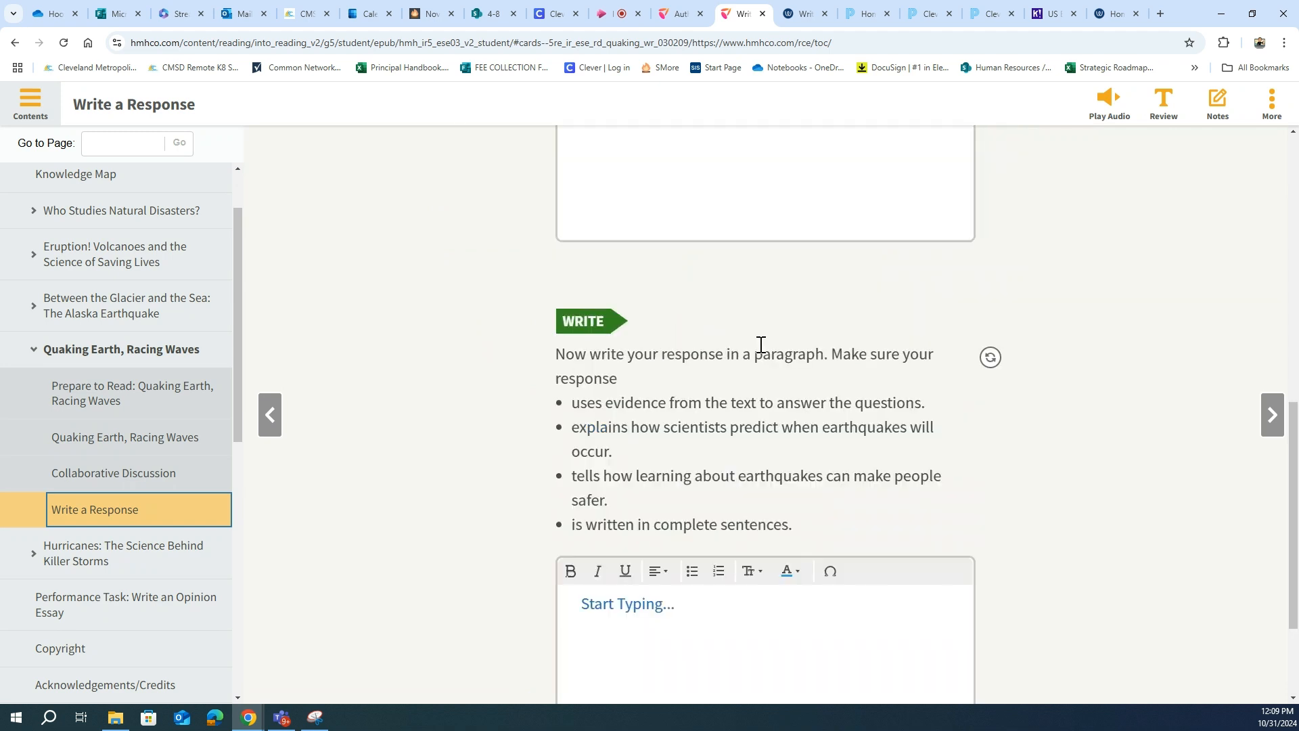
- Switch to HMH Writable and preview the Quaking Earth, Racing Waves assignment as a student
left_click(794, 14)
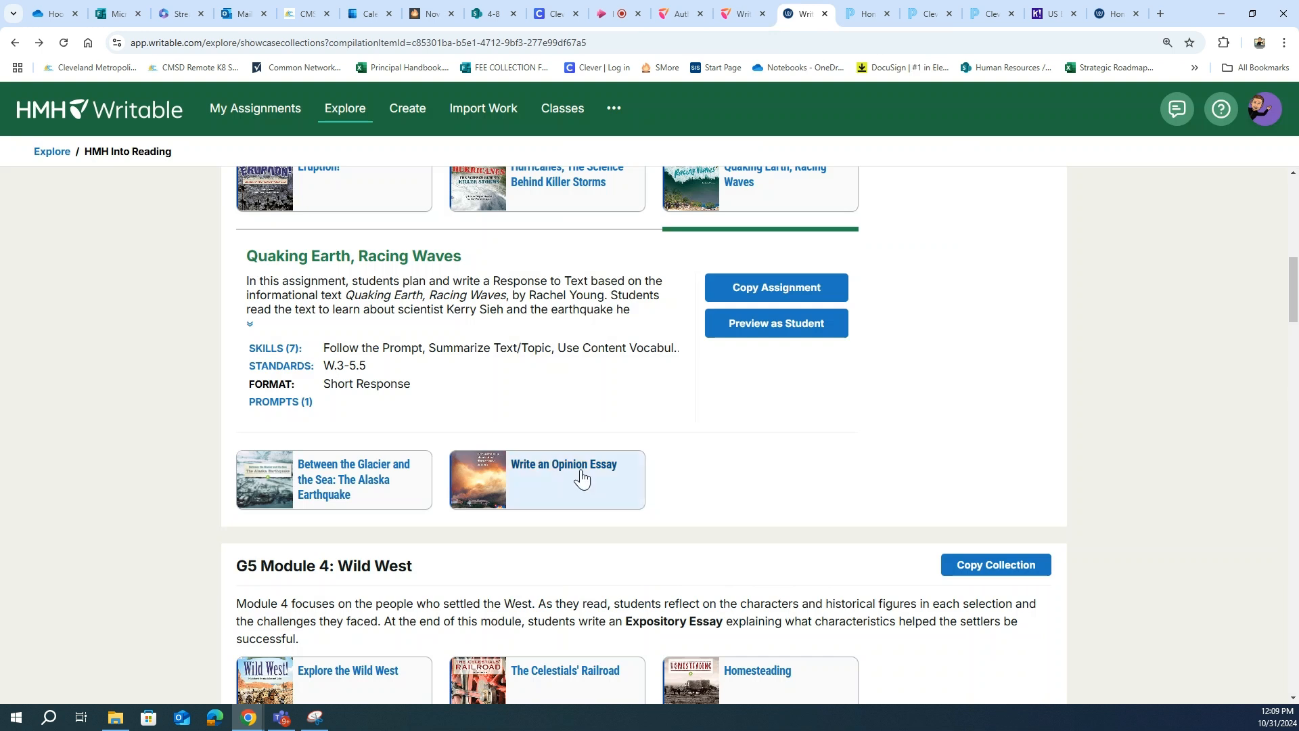
scroll(617, 434, "up", 1)
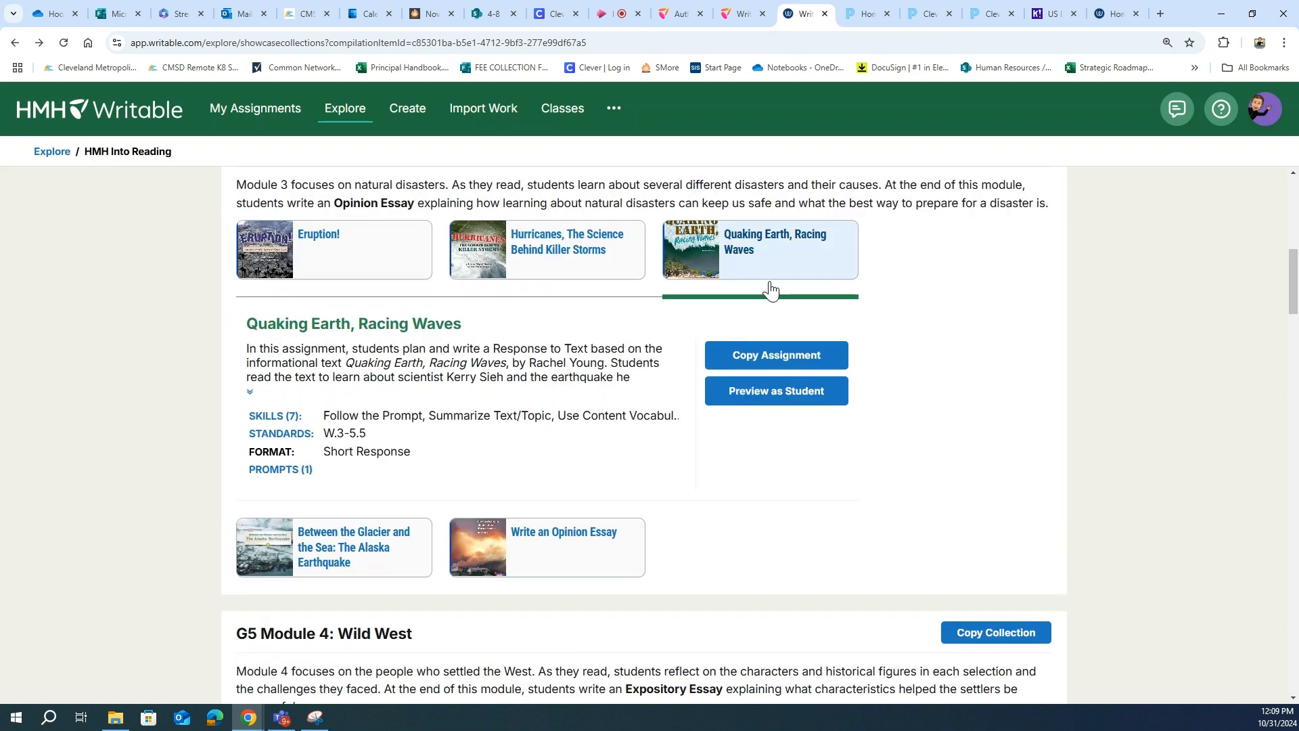
left_click(750, 405)
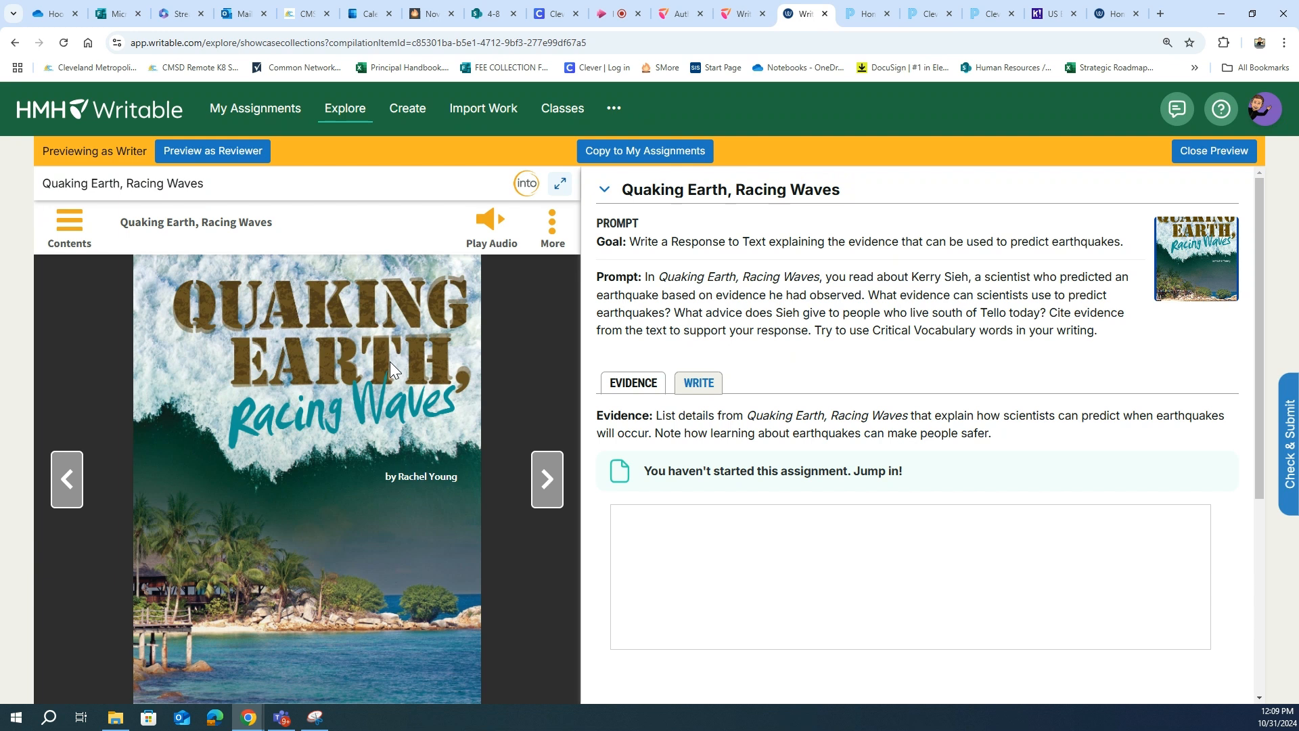
- Check the embedded reader's audio and page settings, and view the assignment's Write instructions
left_click(545, 242)
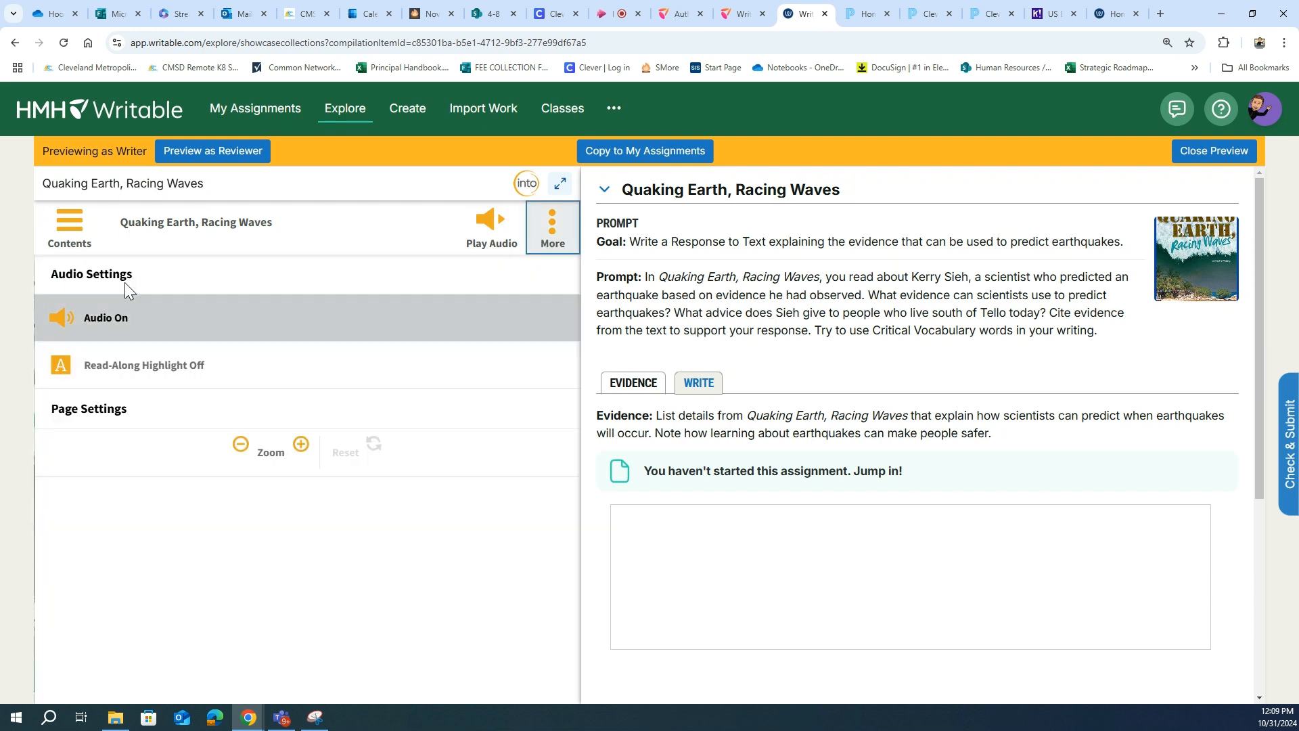
left_click(541, 248)
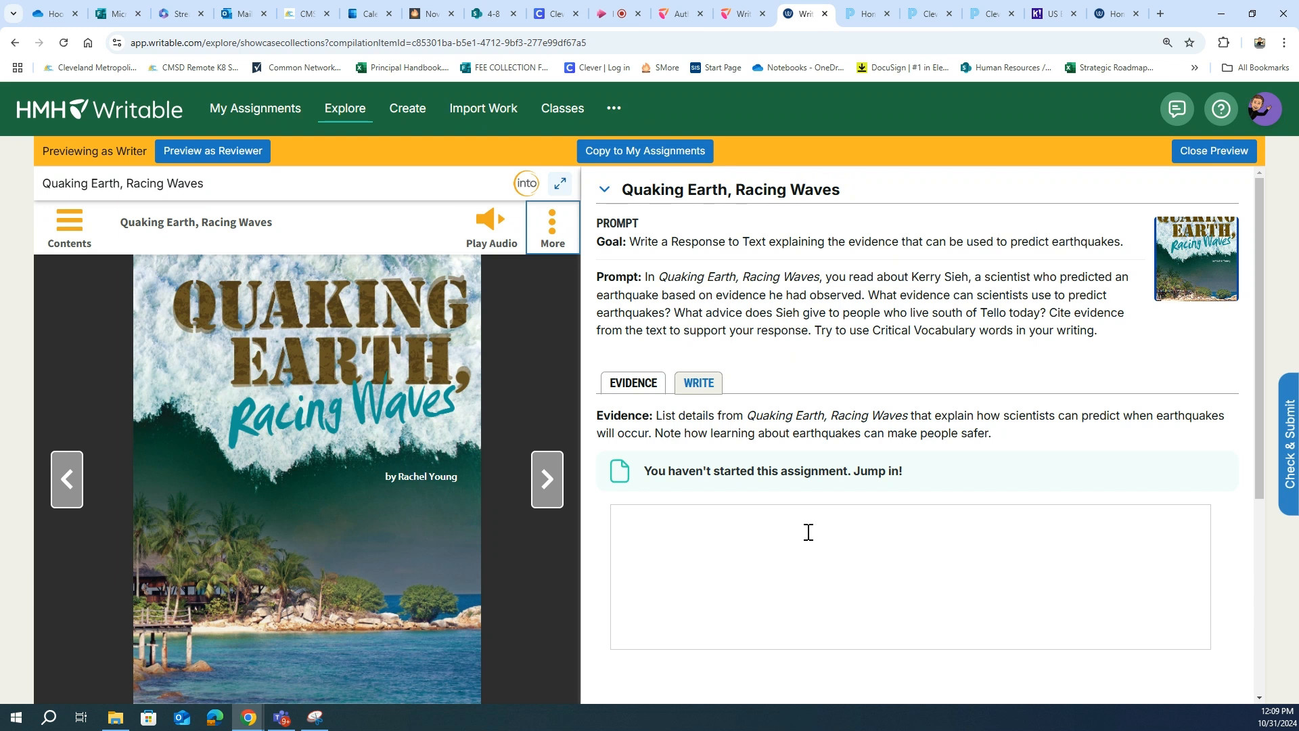
left_click(692, 395)
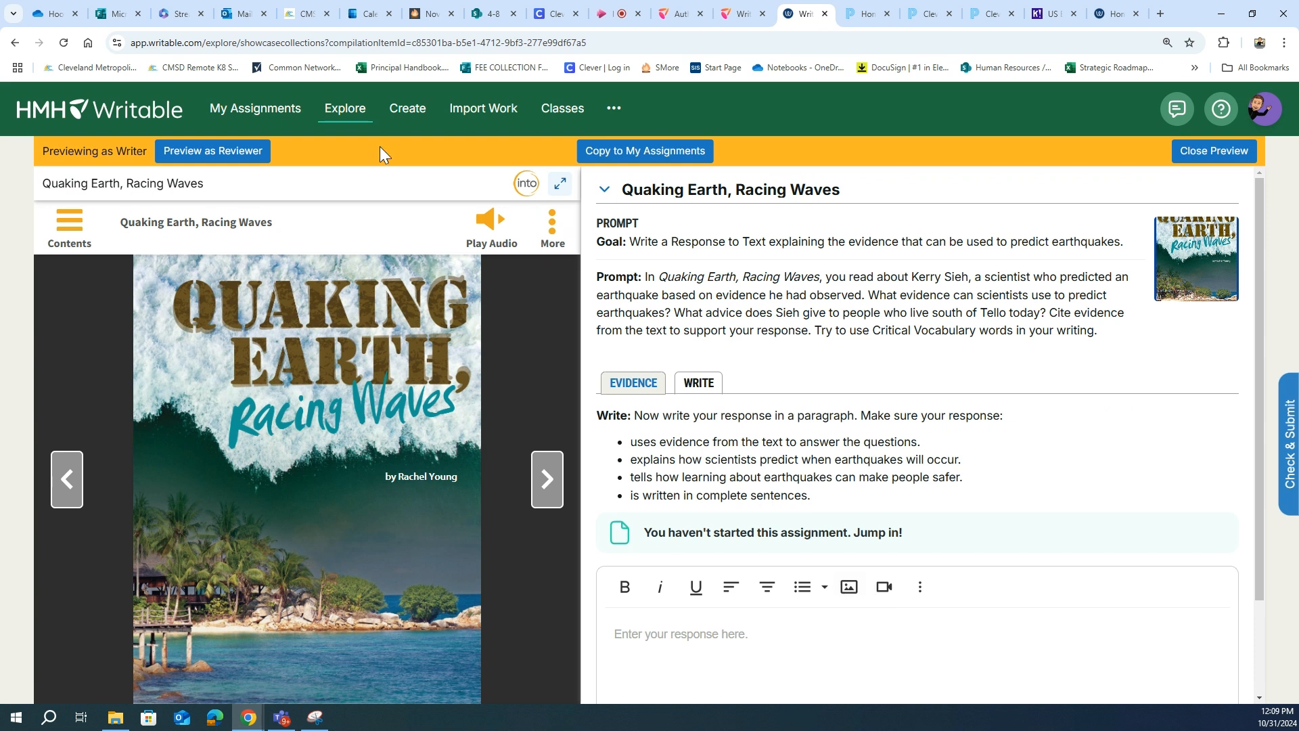
- Compare the student Write a Response page and the teacher's Author's Craft page with the Writable assignment preview
left_click(739, 15)
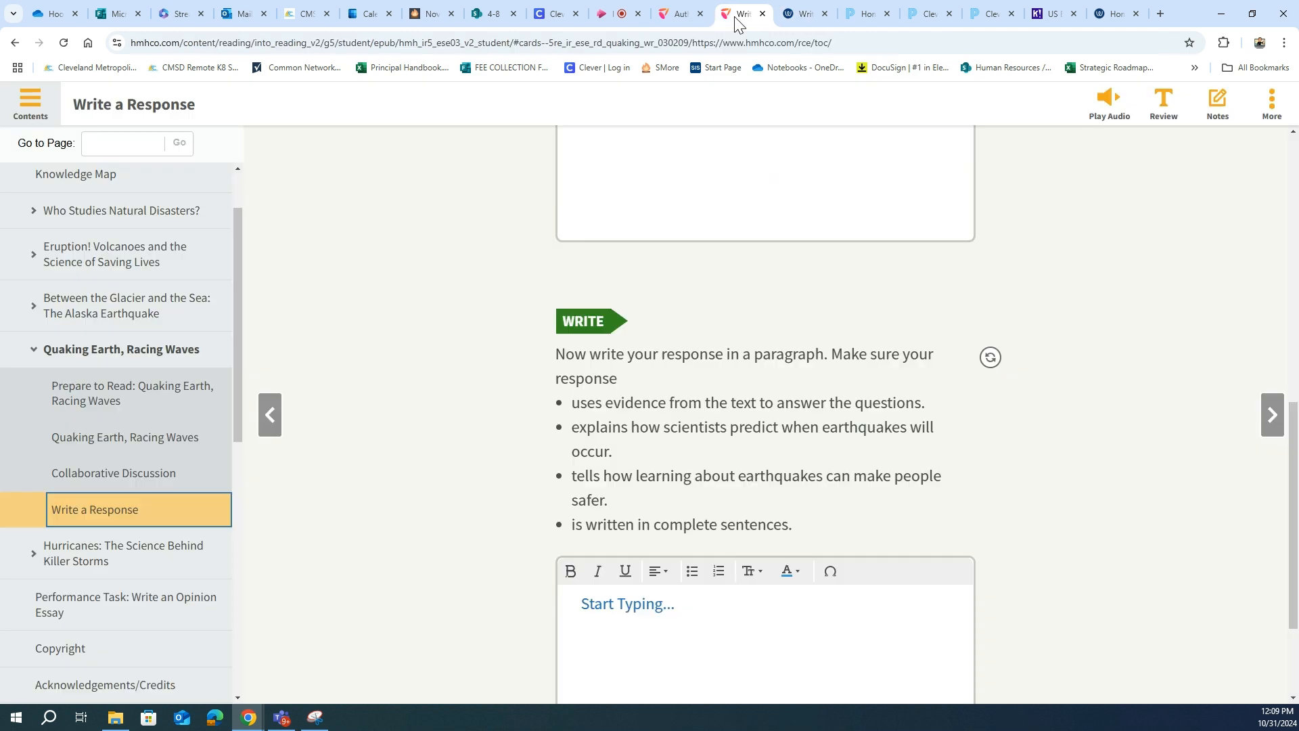
left_click(671, 15)
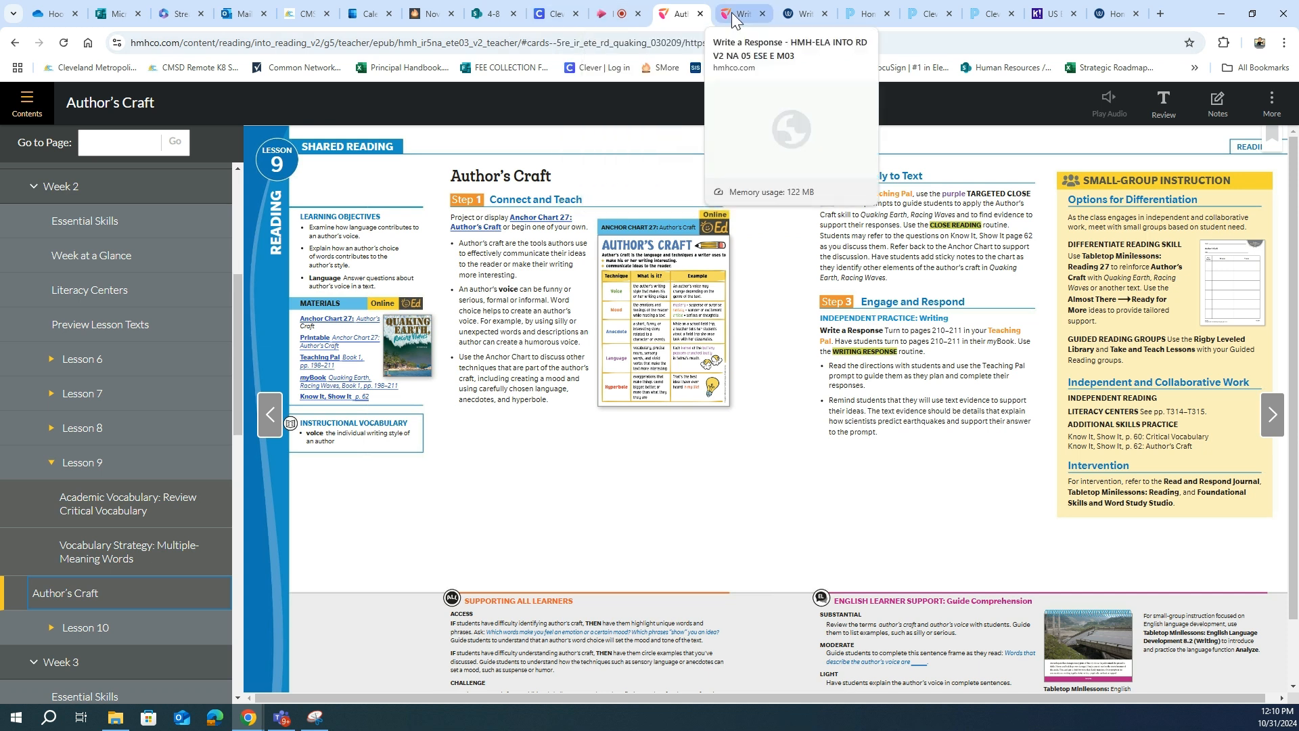
left_click(797, 16)
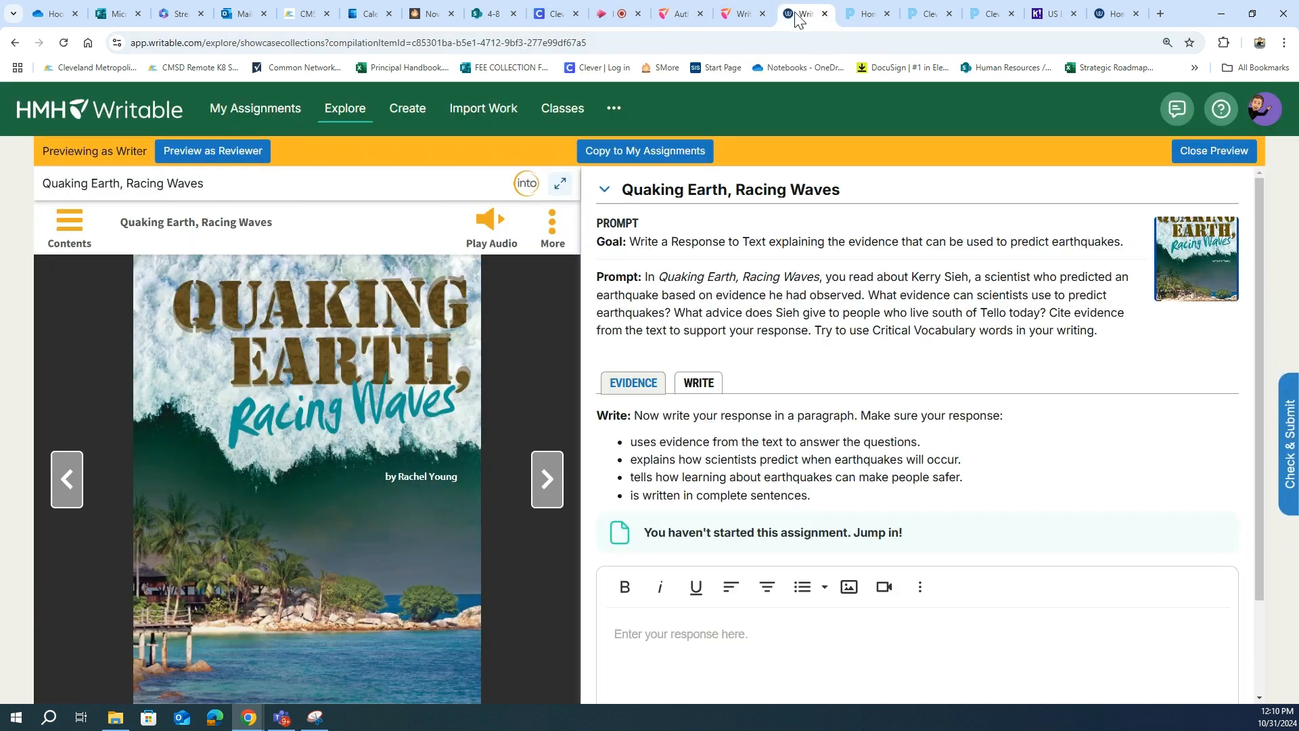
- Leave the assignment preview and set the Explore catalogue's school level to Elementary
left_click(338, 105)
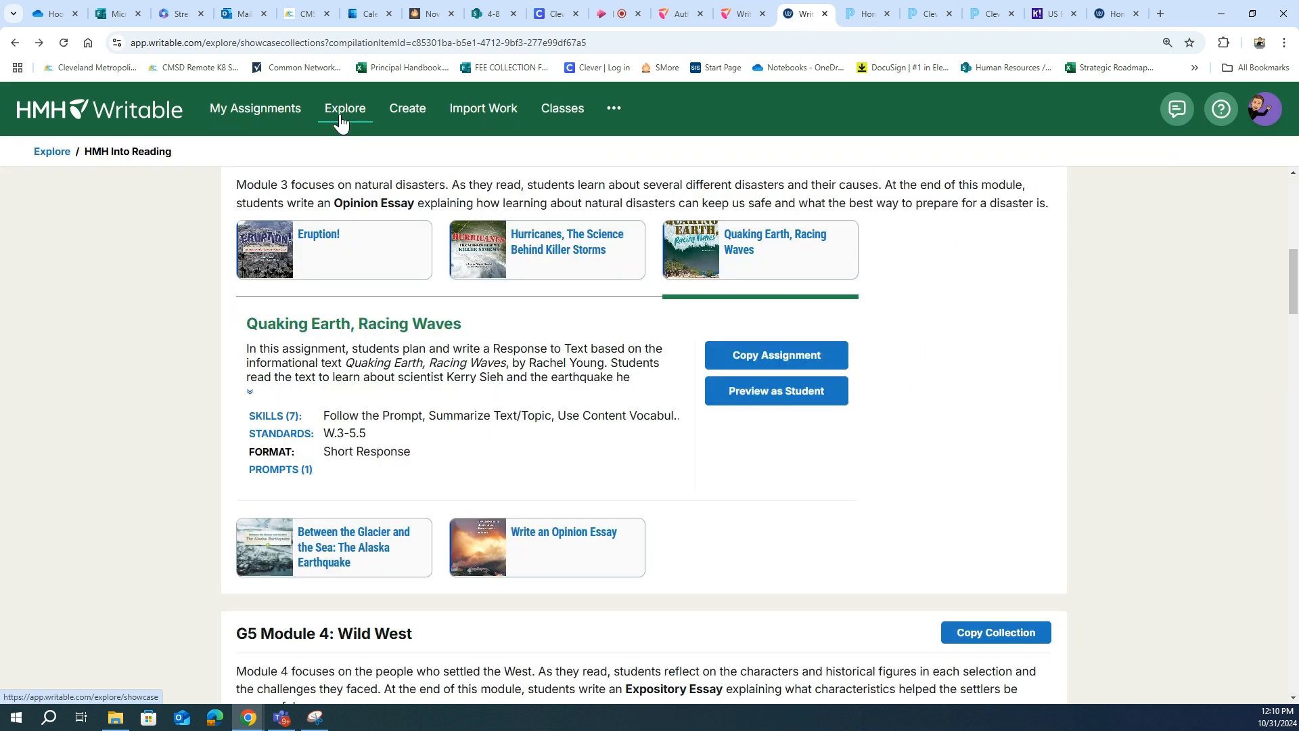
left_click(340, 122)
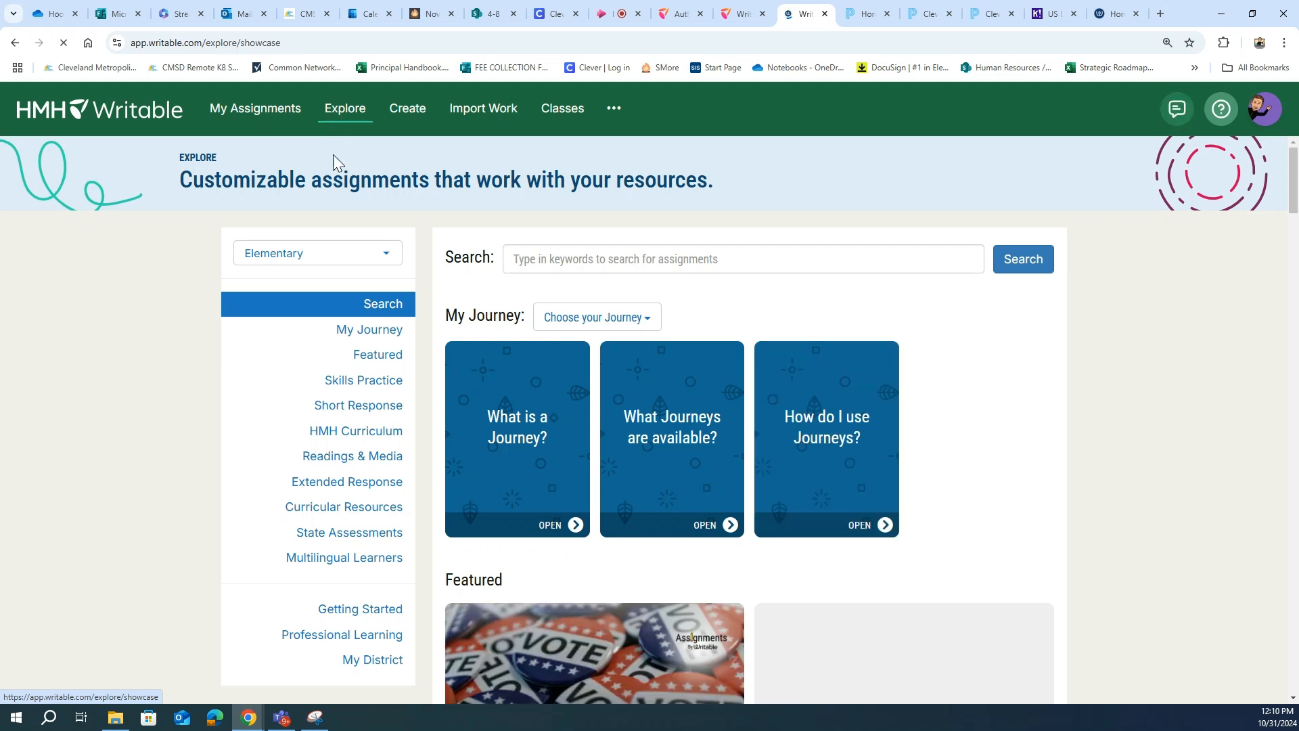
left_click(305, 256)
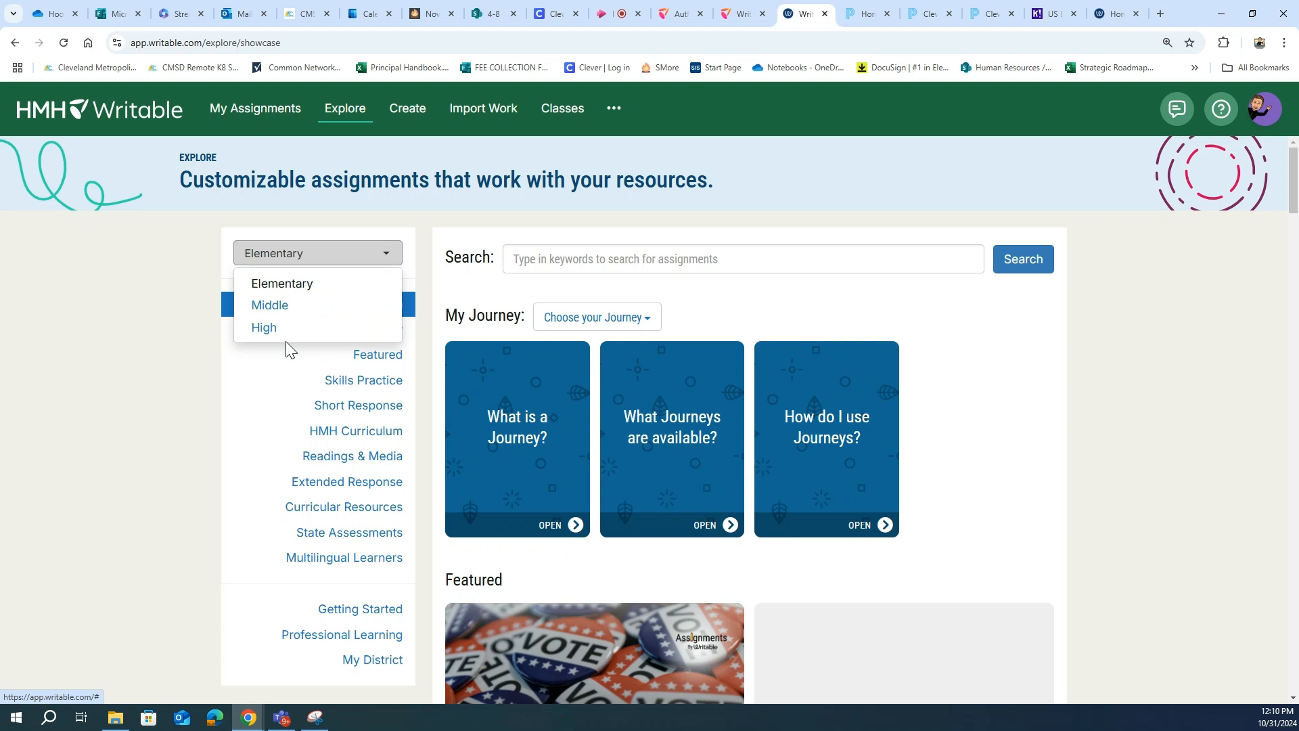
left_click(290, 284)
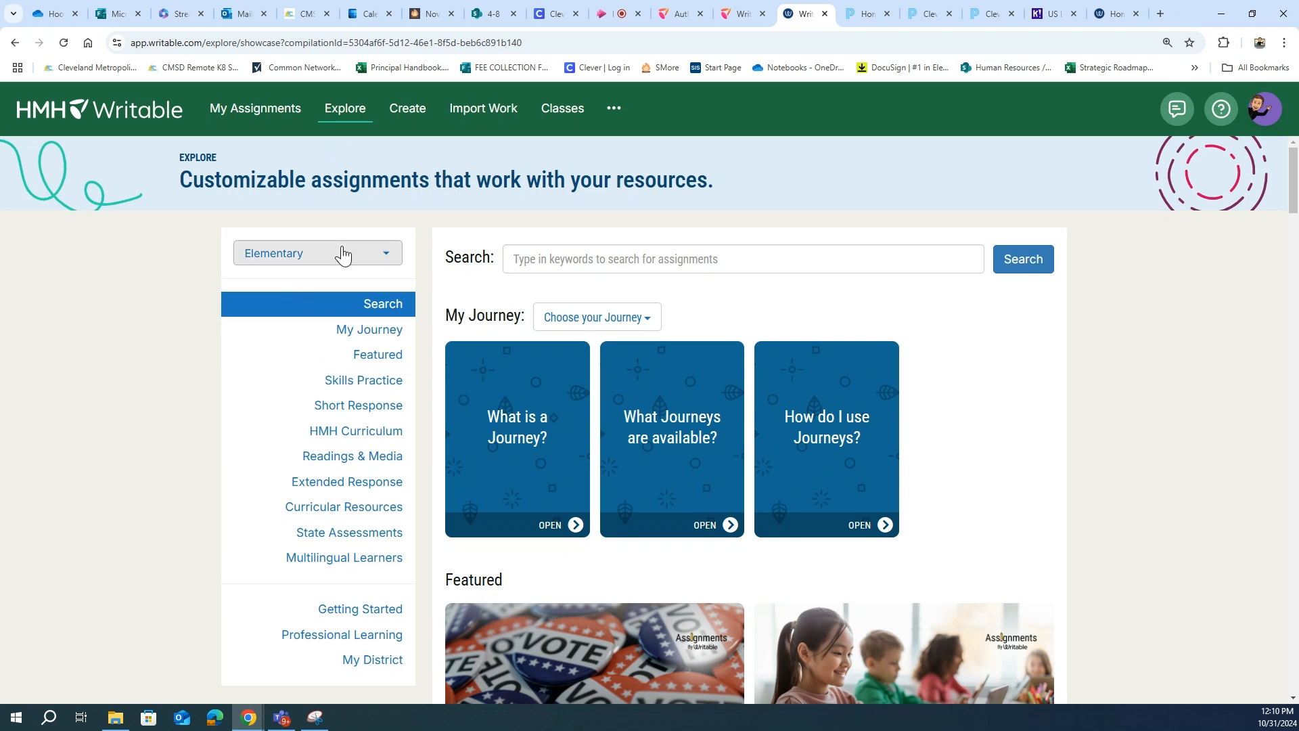
- Open the Grade 5 Into Reading collection from the HMH Curriculum section
left_click(344, 433)
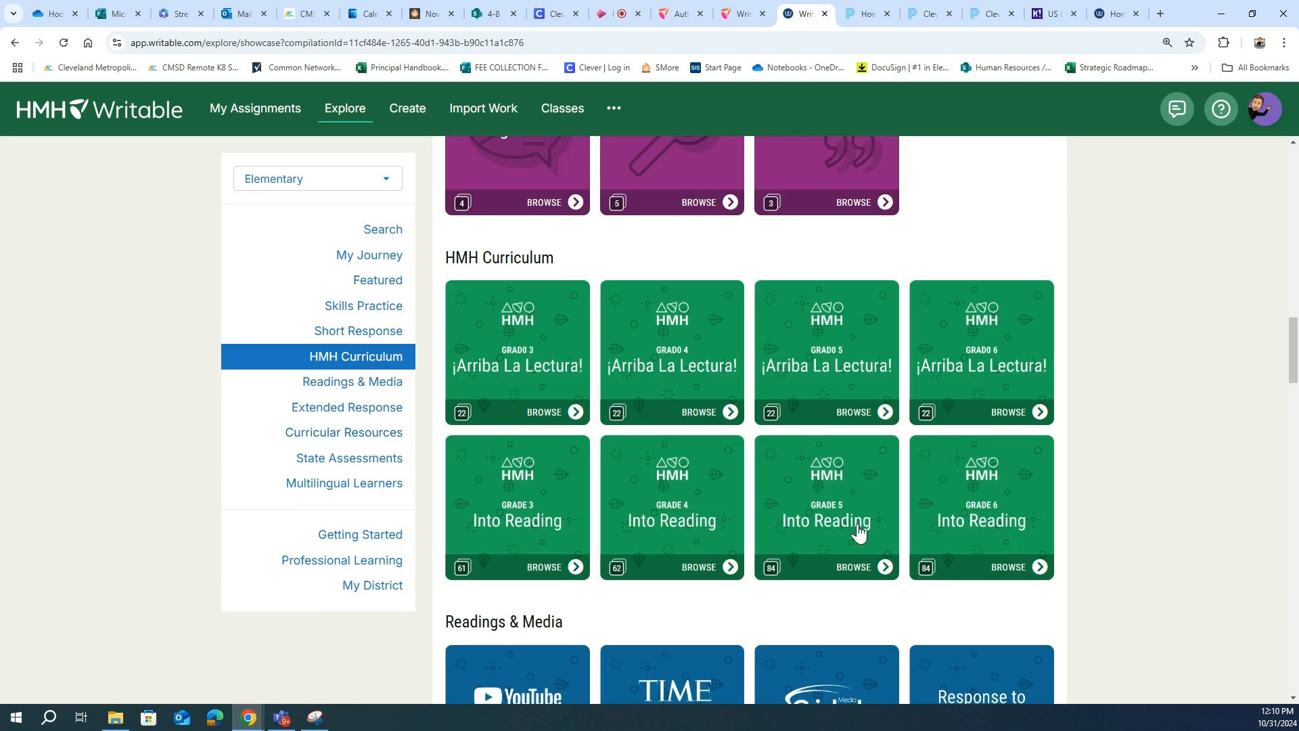
mouse_move(829, 539)
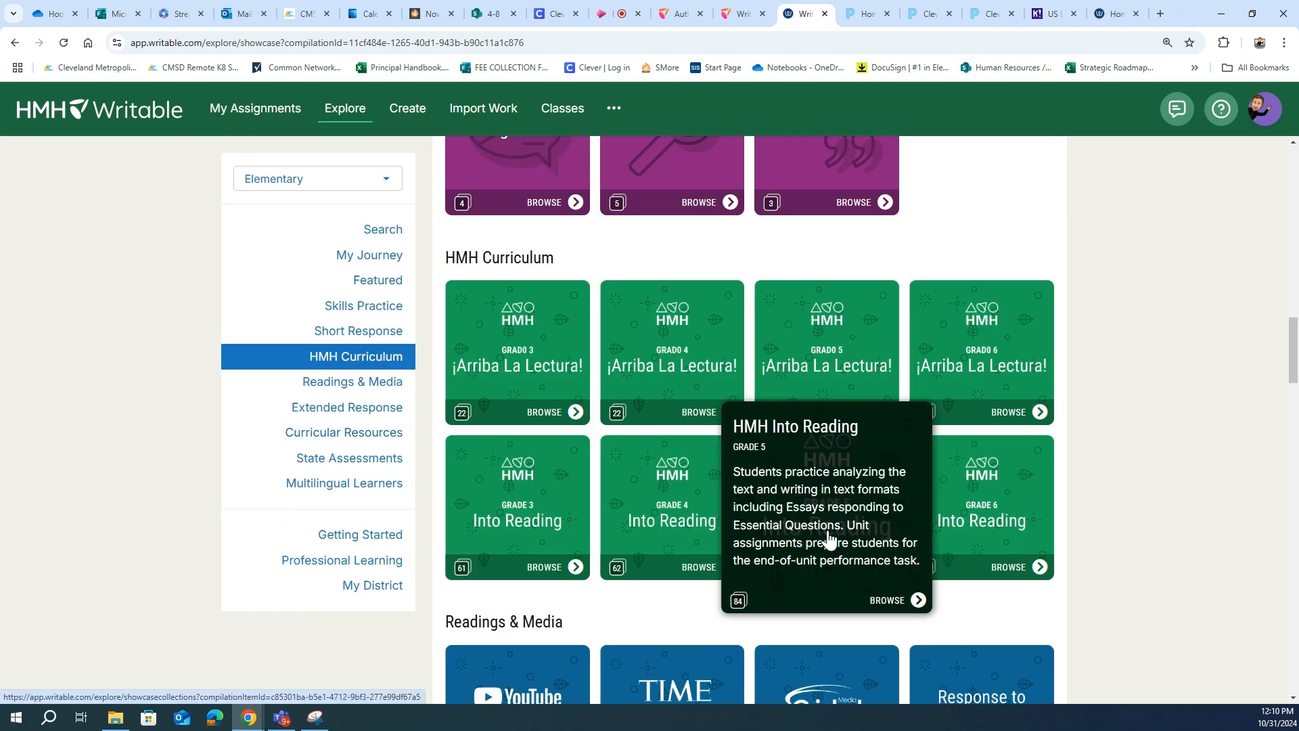
left_click(830, 539)
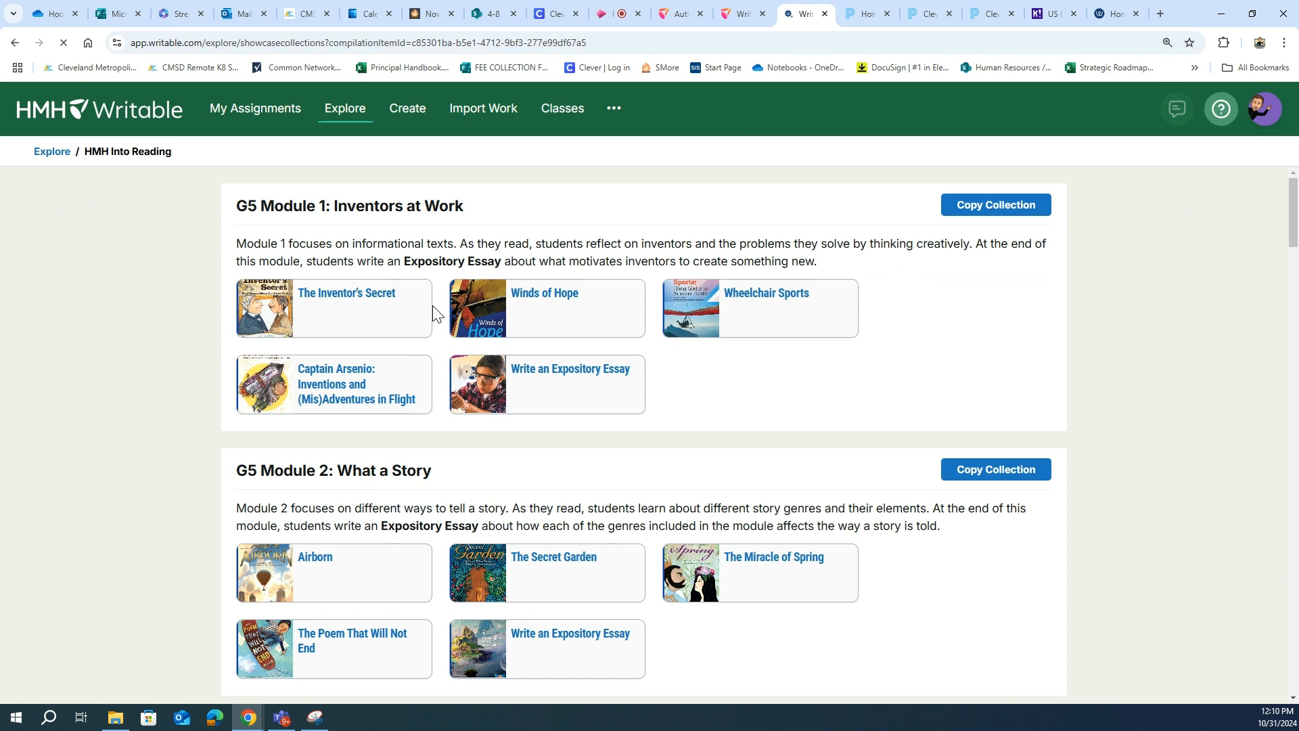
- Preview the Quaking Earth, Racing Waves assignment from G5 Module 3: Natural Disasters as a student
scroll(270, 433, "down", 4)
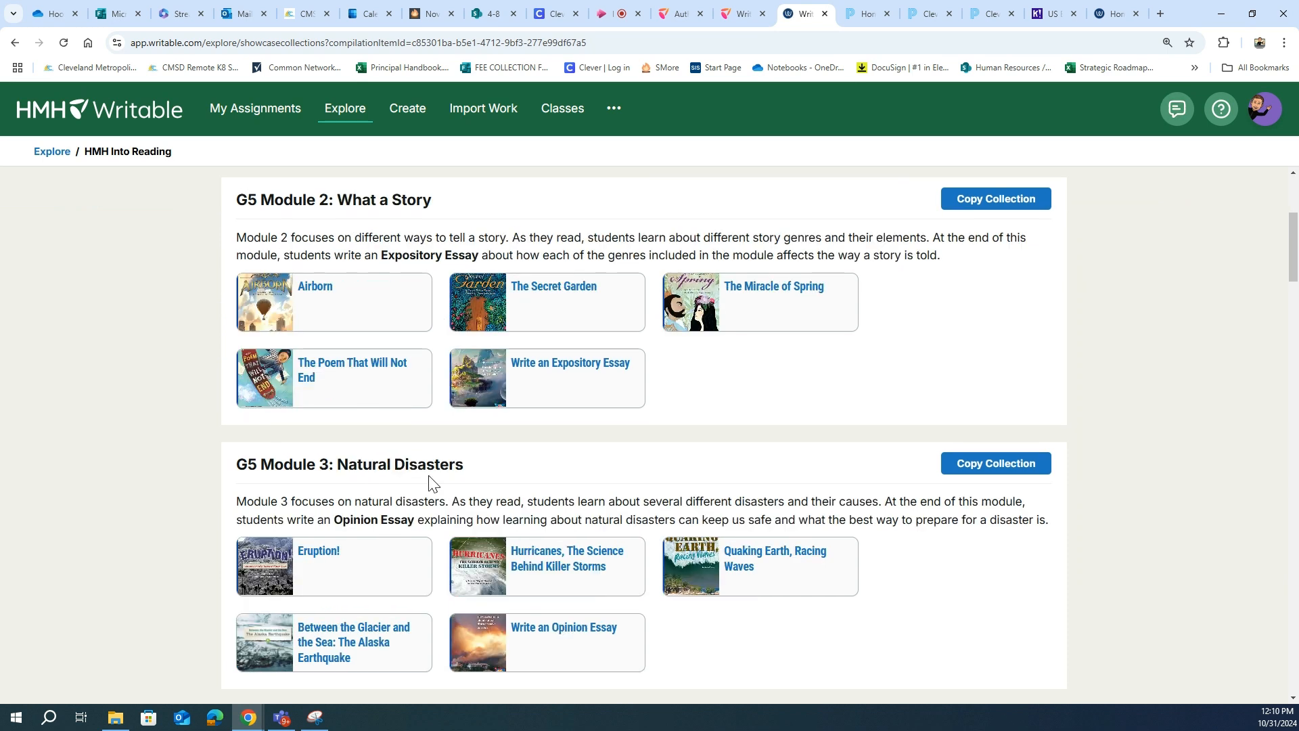
left_click(714, 568)
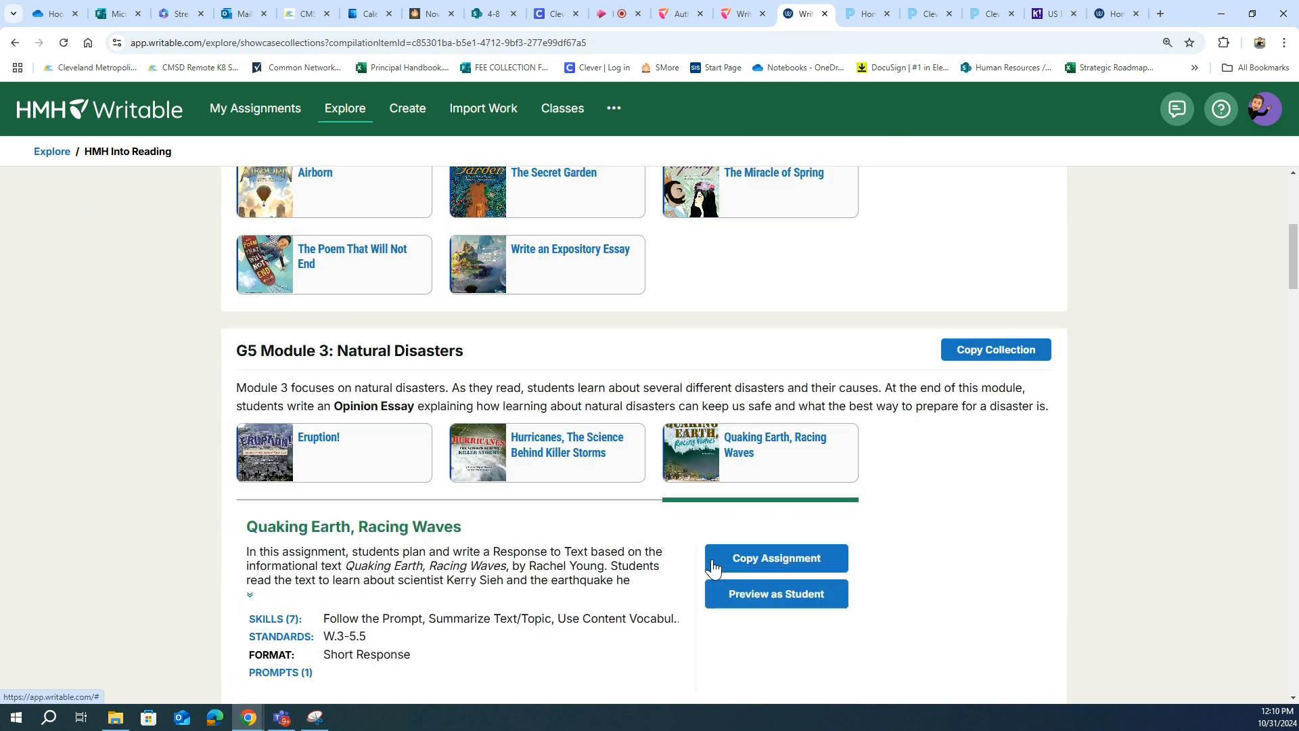
left_click(751, 602)
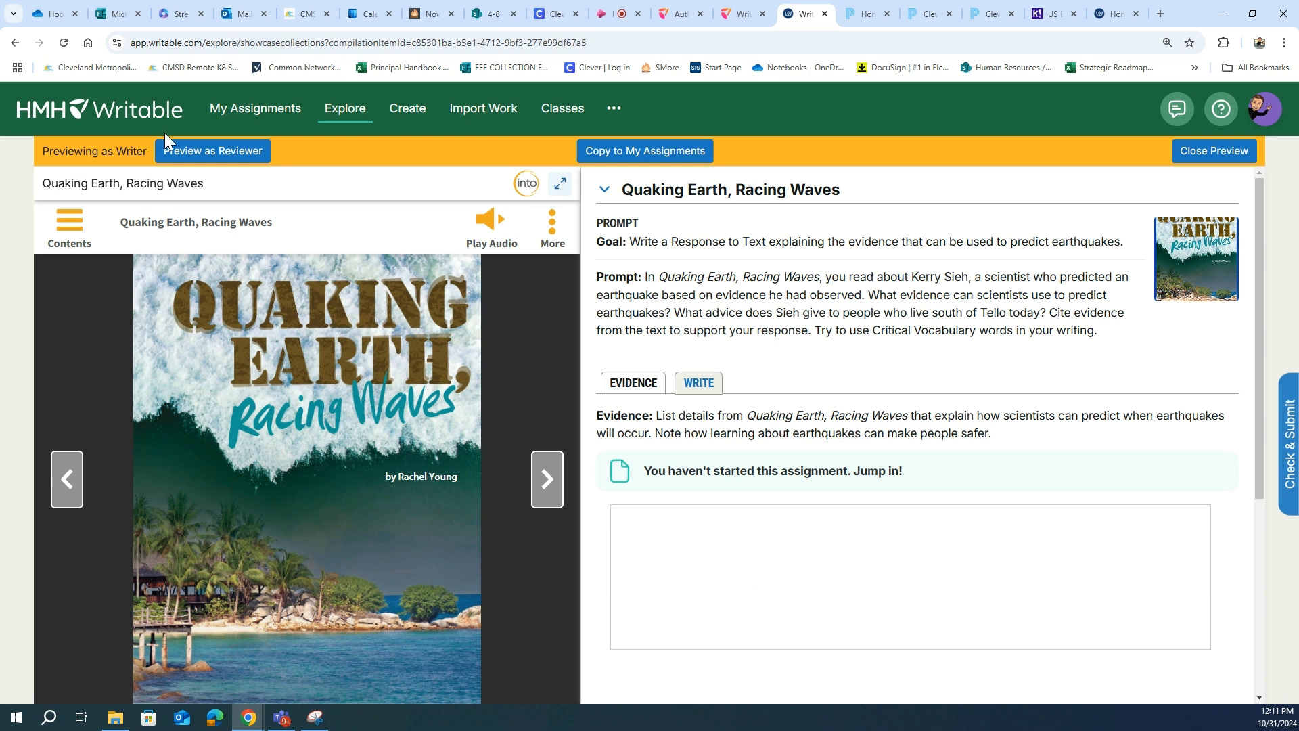
- Leave the preview and look through the mini-lessons in the Argument collection of Explore's Skills Practice section
left_click(15, 42)
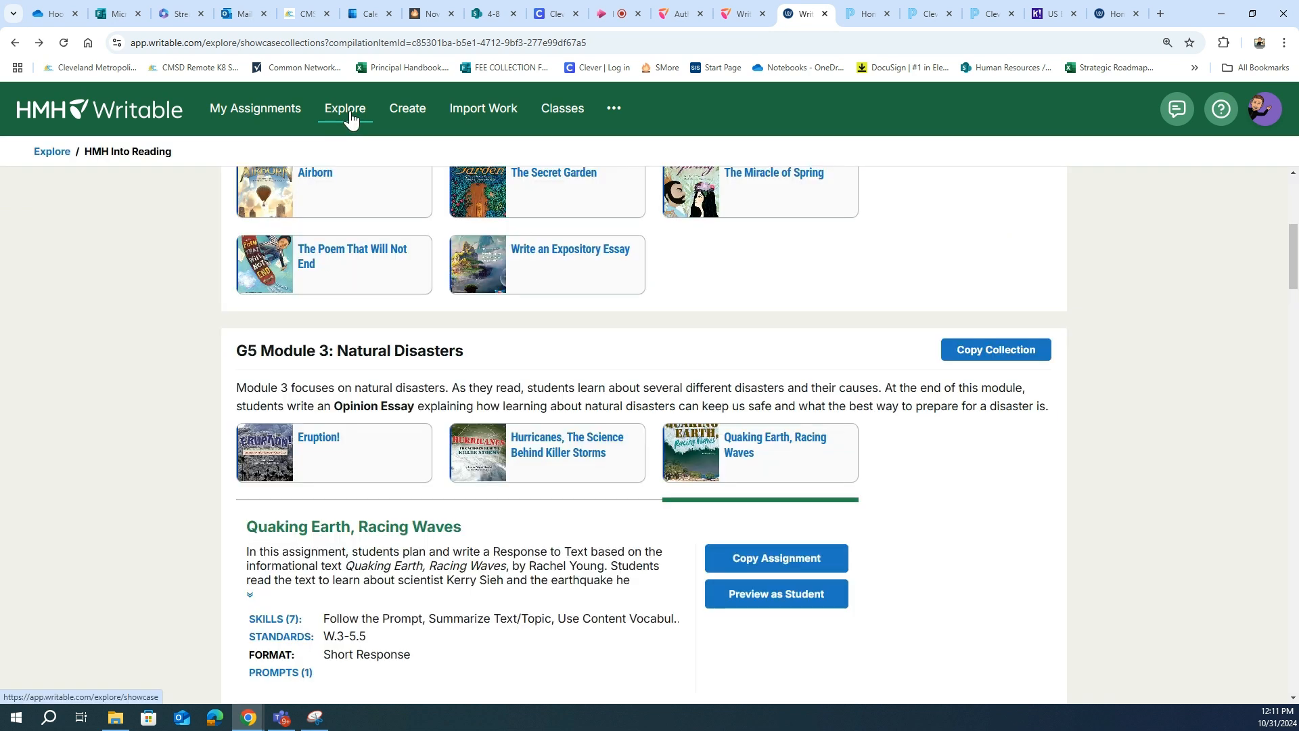
left_click(350, 112)
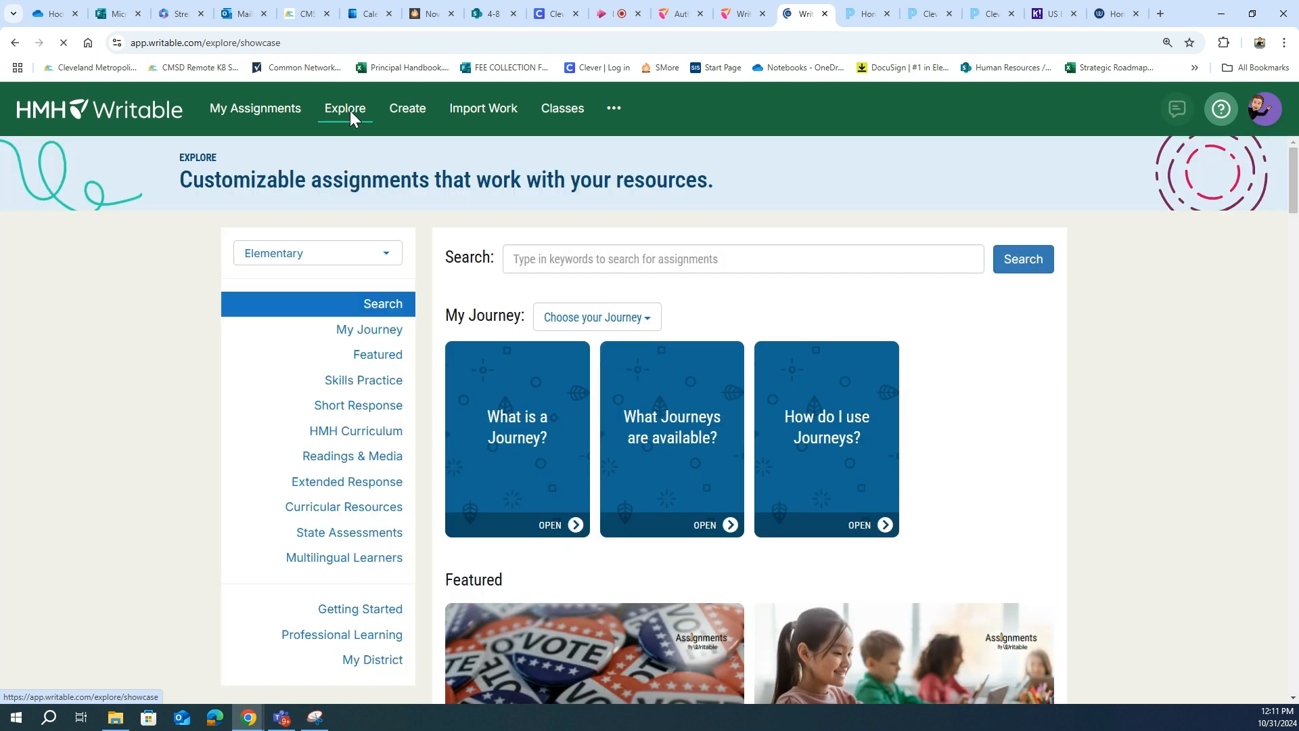
left_click(374, 396)
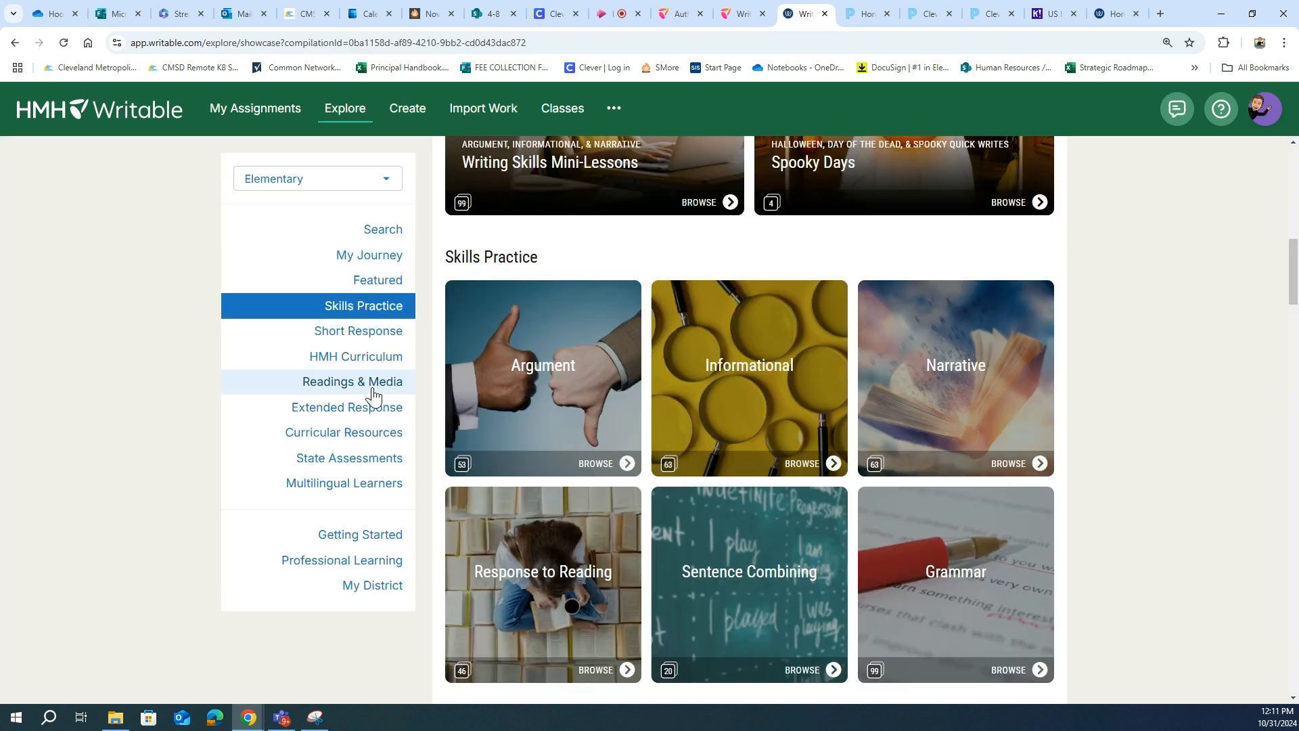
mouse_move(907, 410)
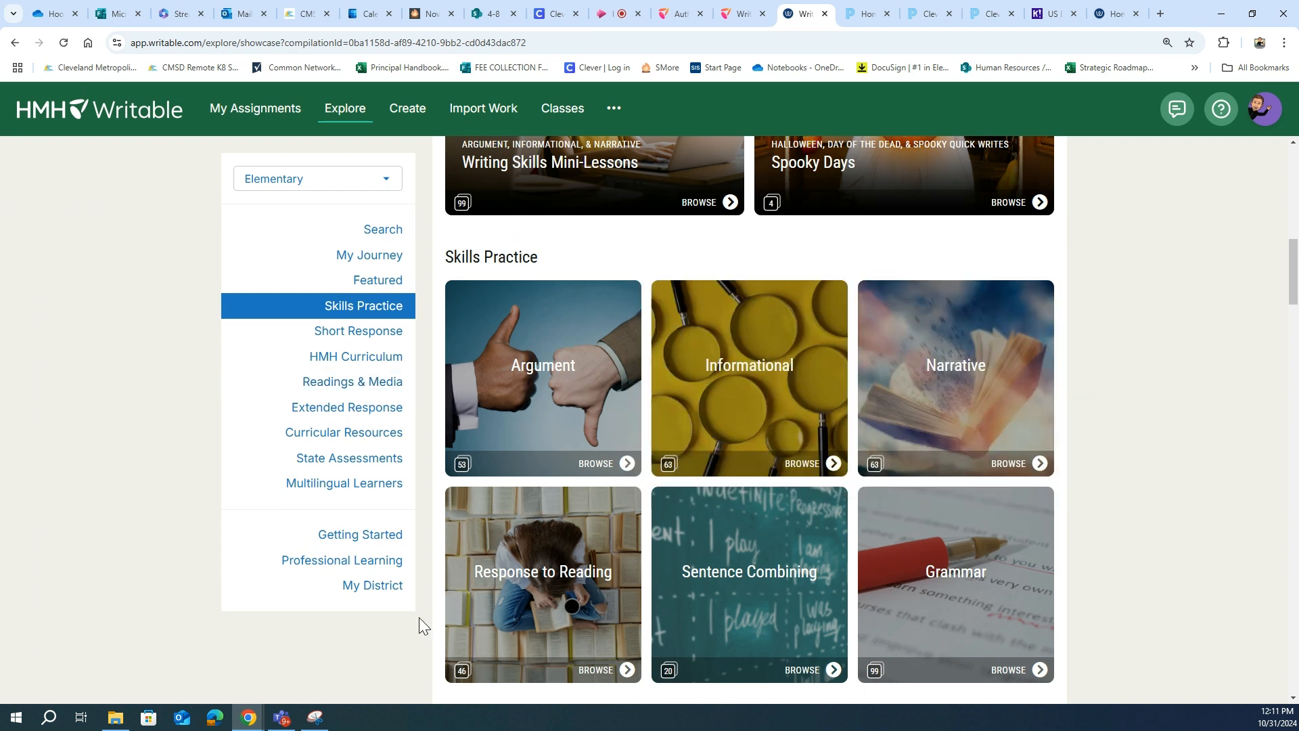
mouse_move(541, 401)
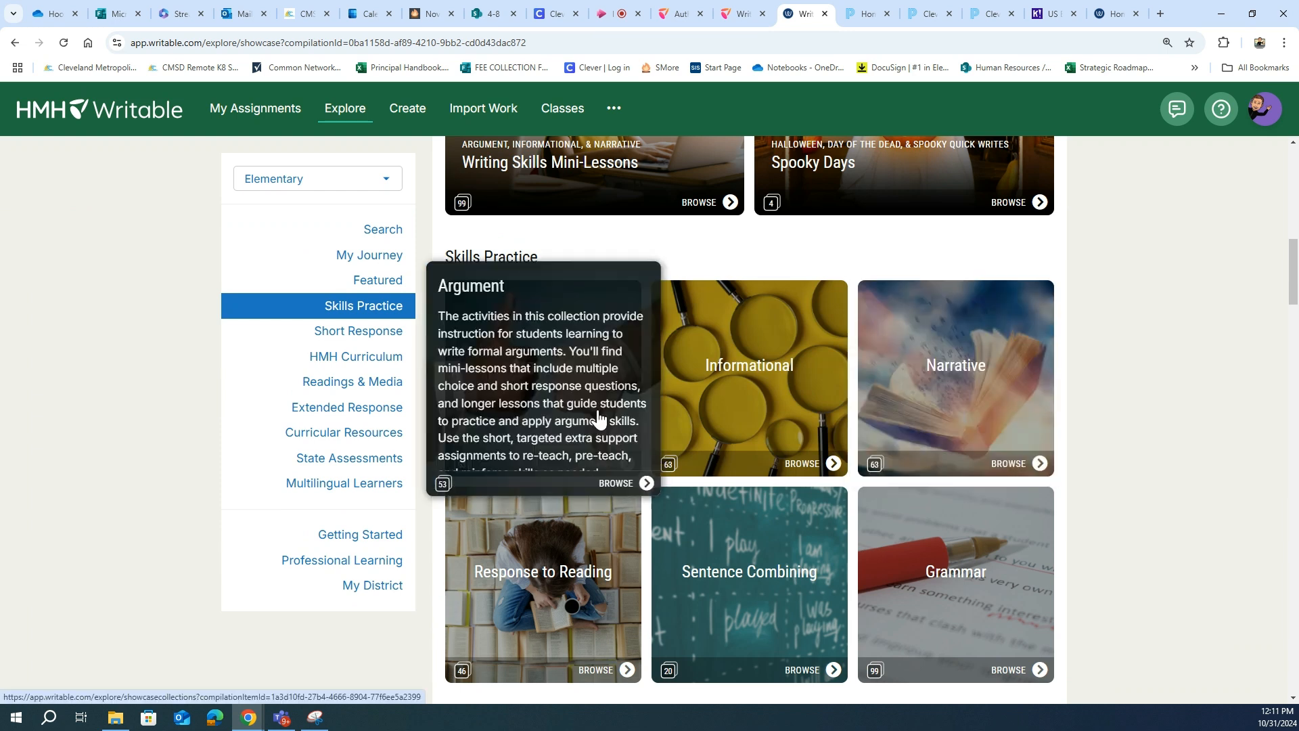
left_click(598, 419)
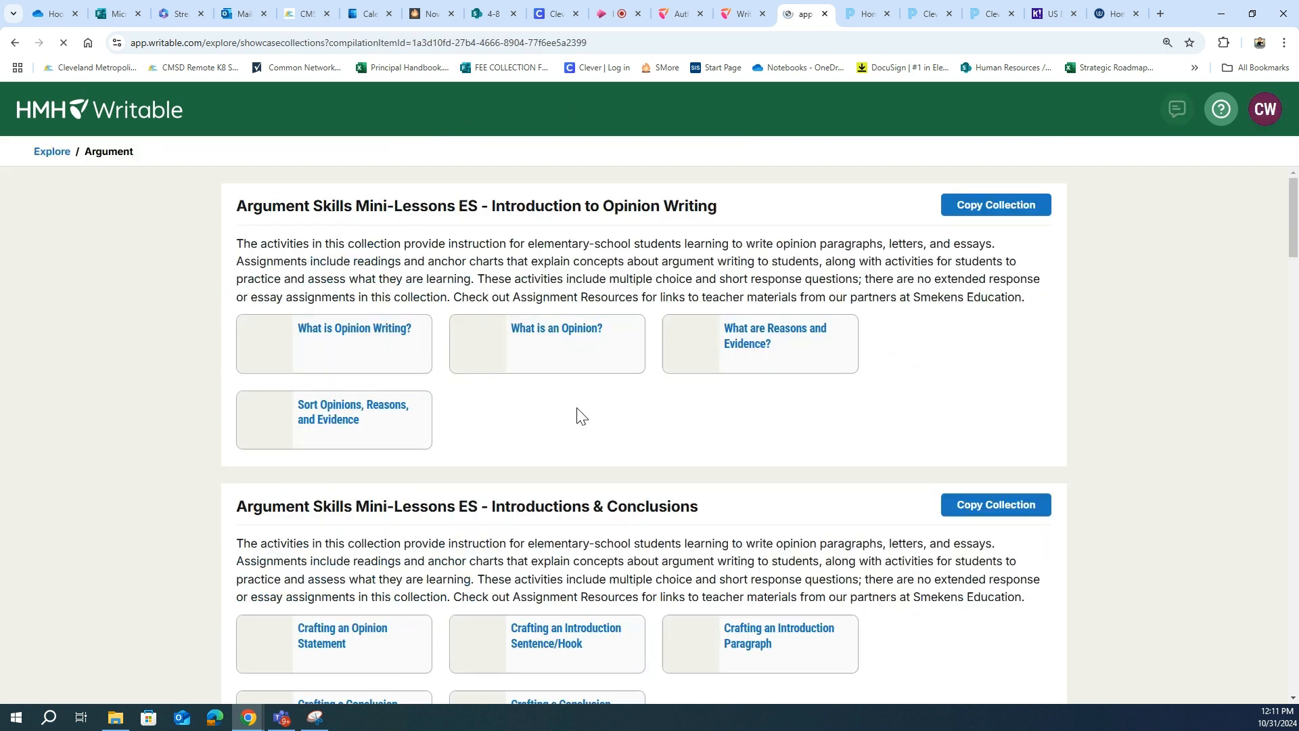
scroll(372, 302, "down", 1)
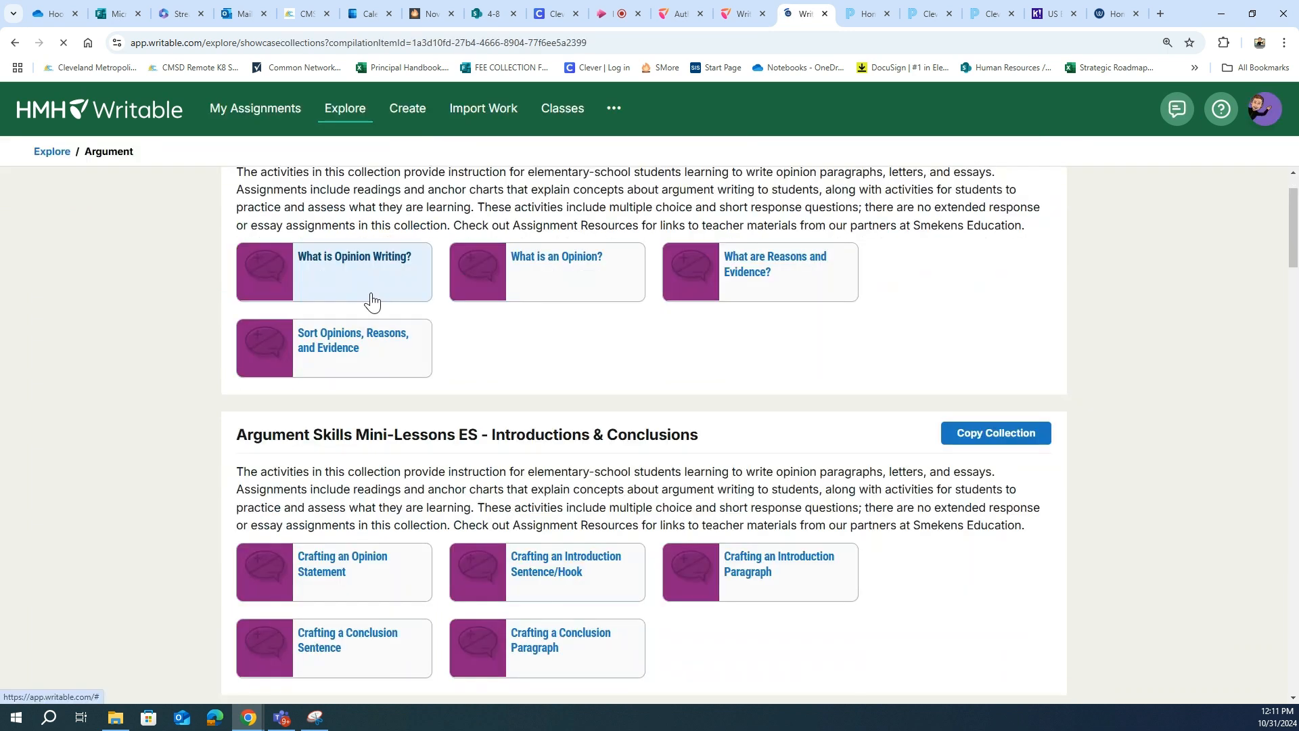
scroll(322, 518, "down", 1)
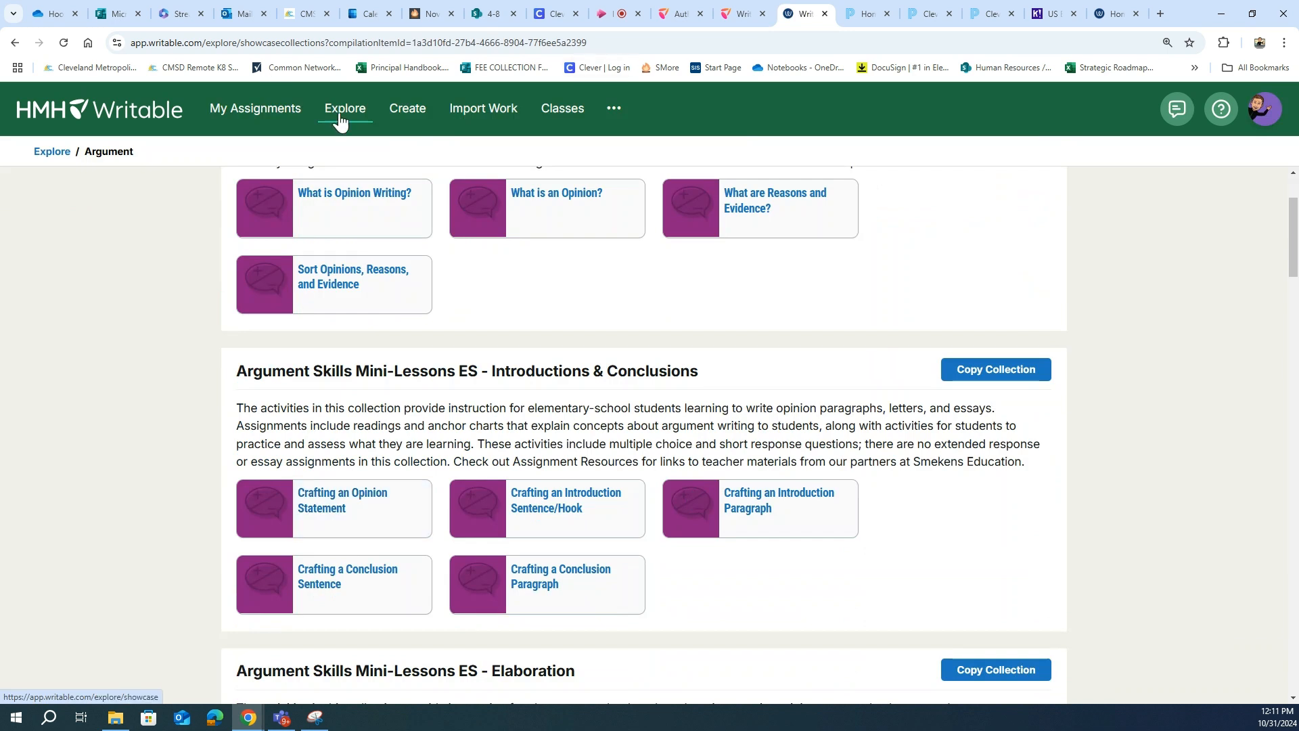
- Return to the Explore catalogue, expand the full State Assessments section and locate the Ohio collection
left_click(341, 119)
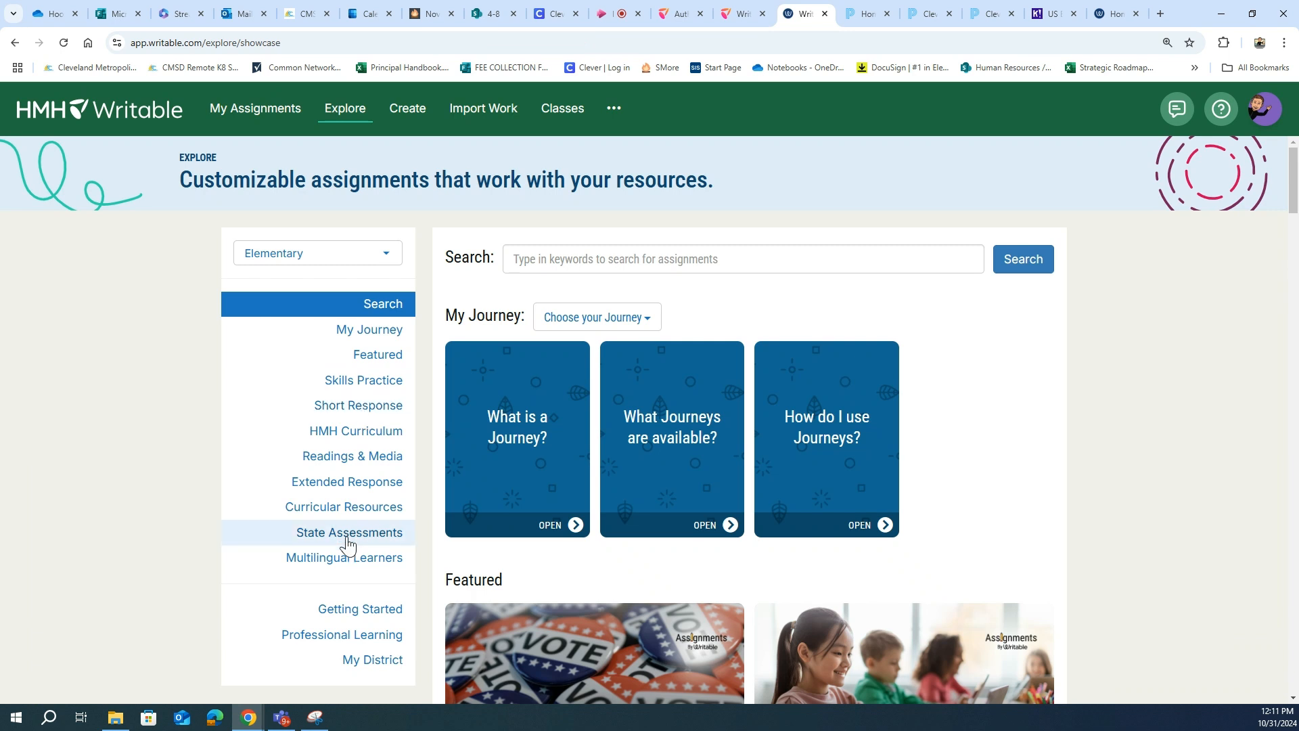
left_click(347, 534)
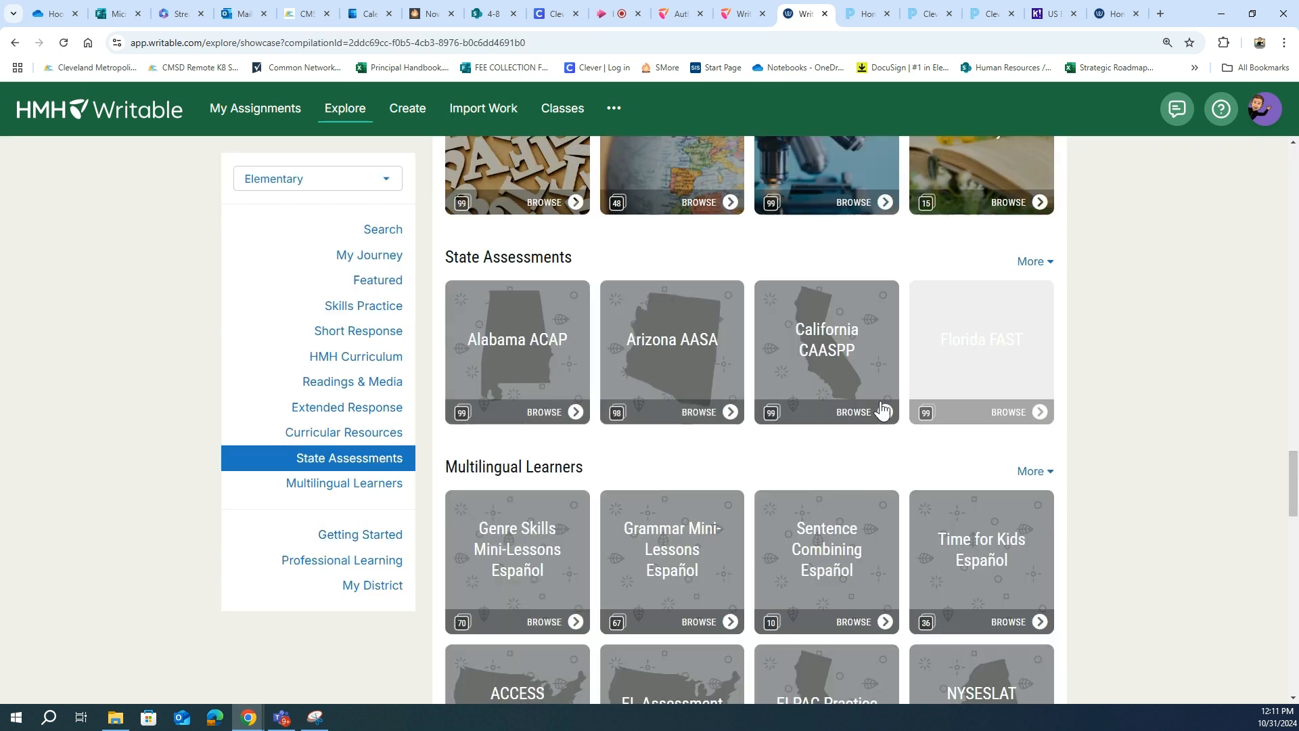
scroll(722, 551, "down", 2)
scroll(960, 498, "down", 3)
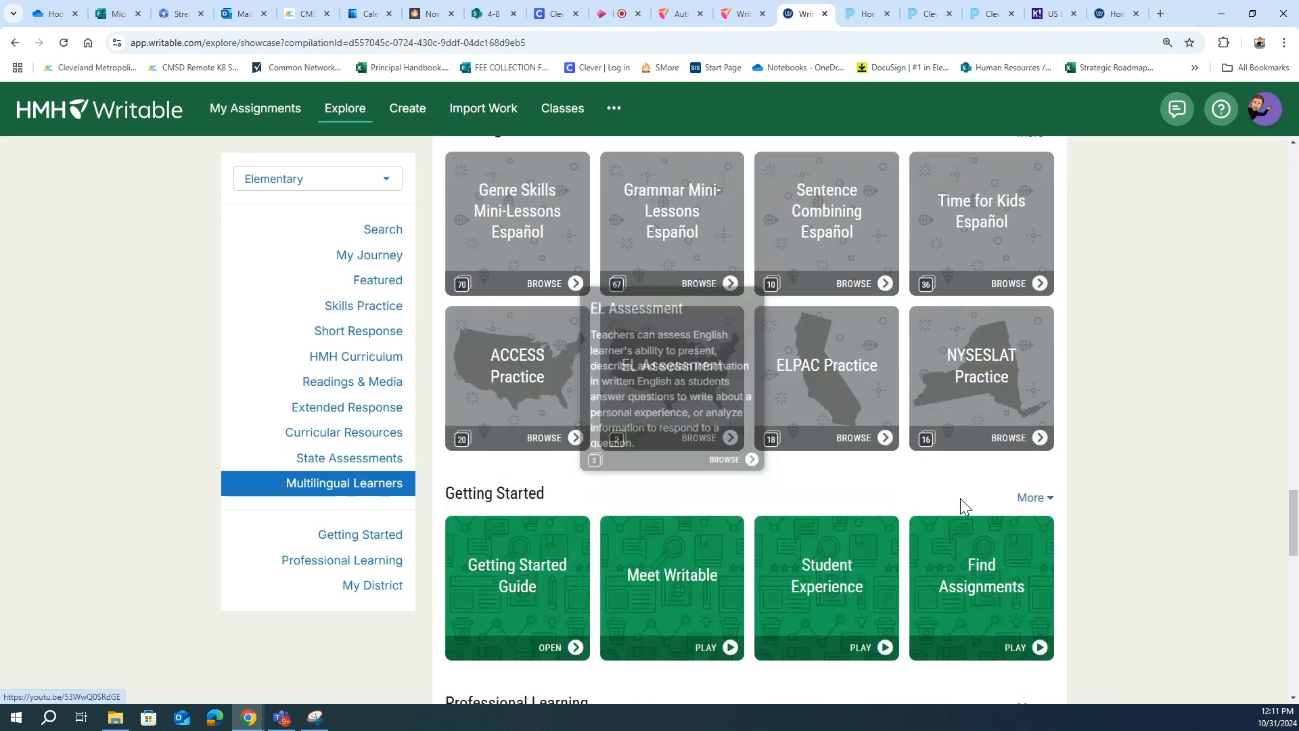
scroll(984, 477, "up", 6)
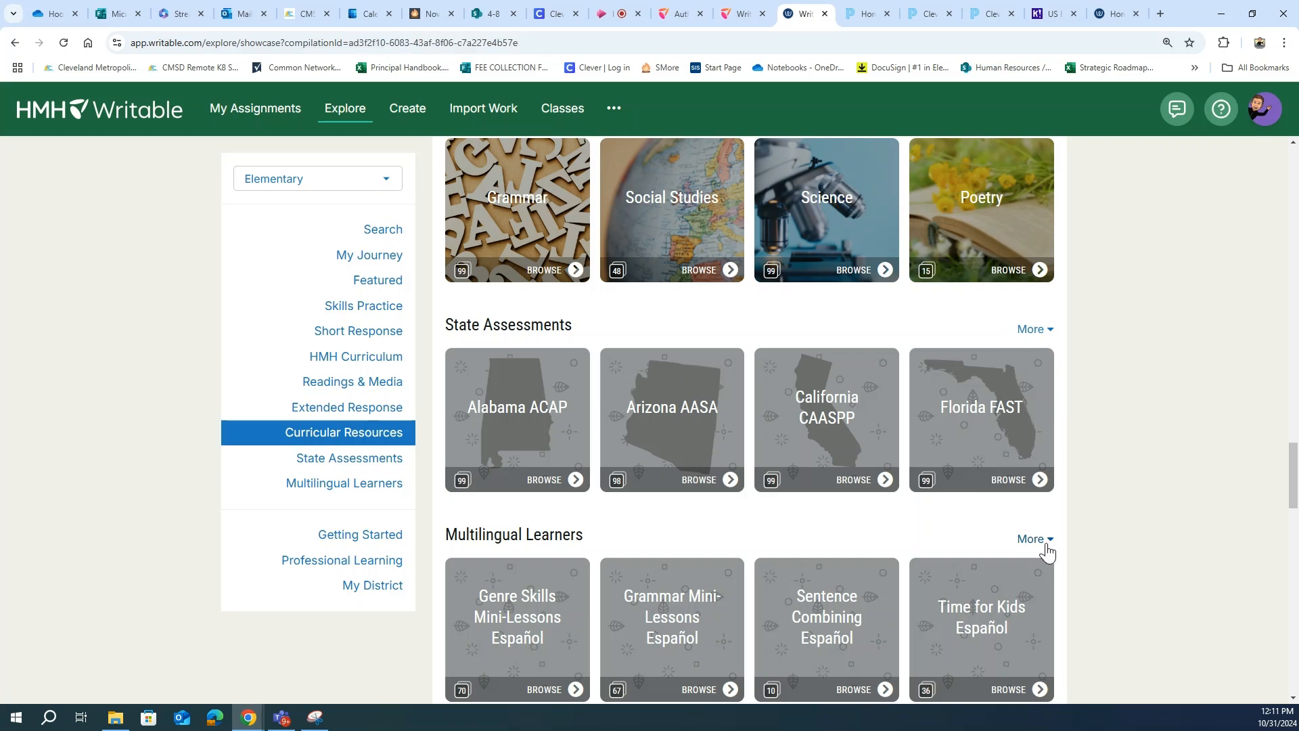
left_click(1035, 329)
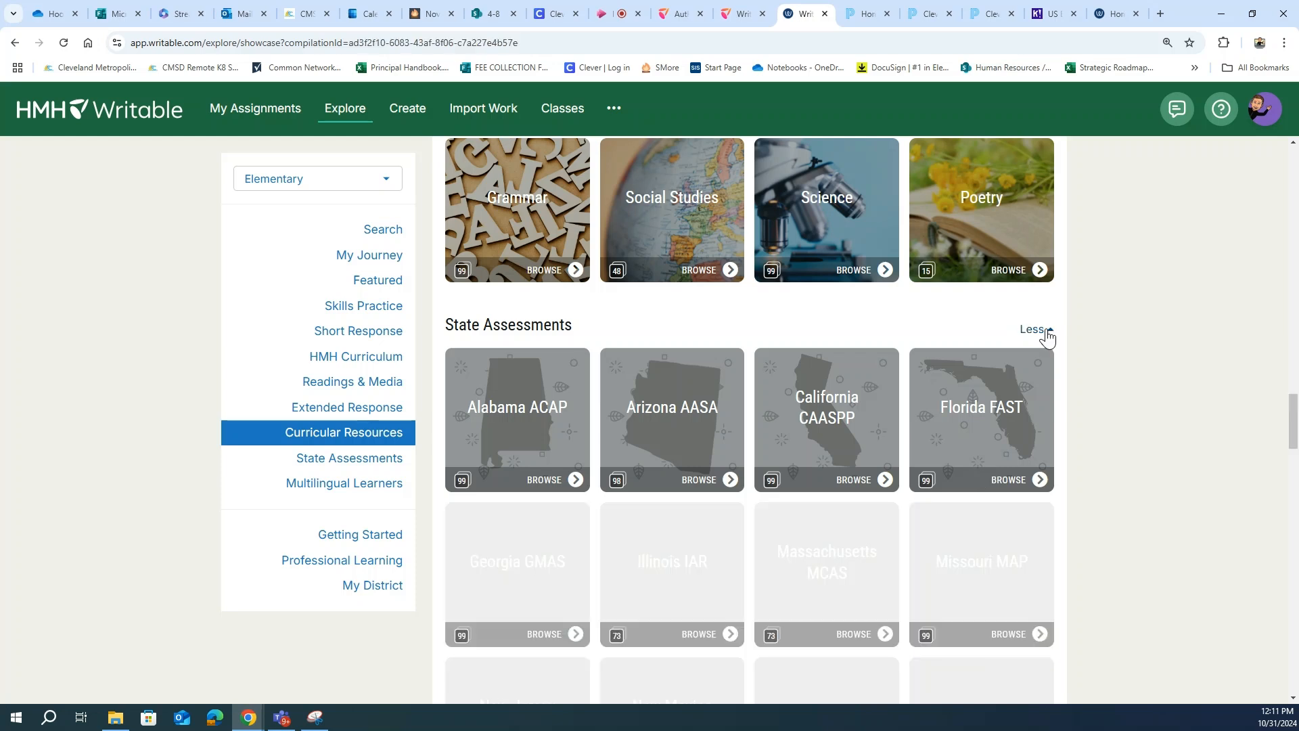
scroll(924, 356, "down", 3)
scroll(924, 357, "down", 1)
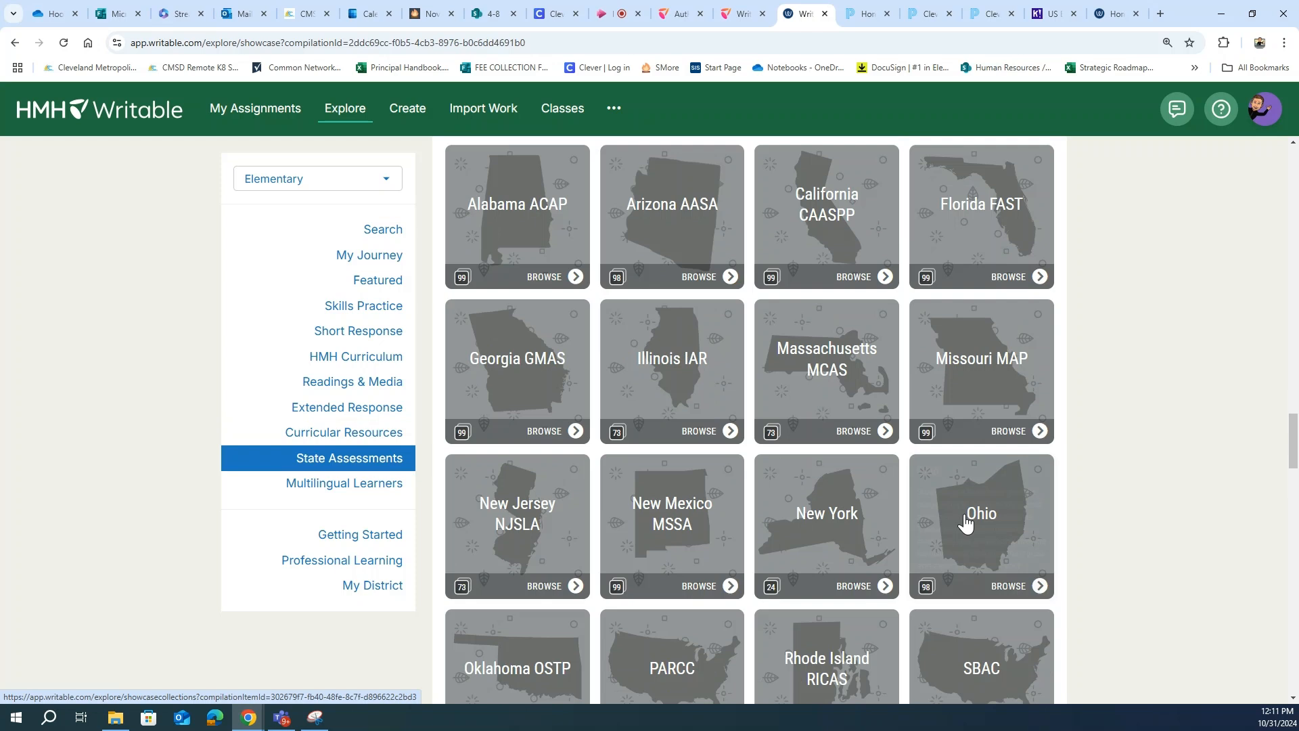
mouse_move(965, 522)
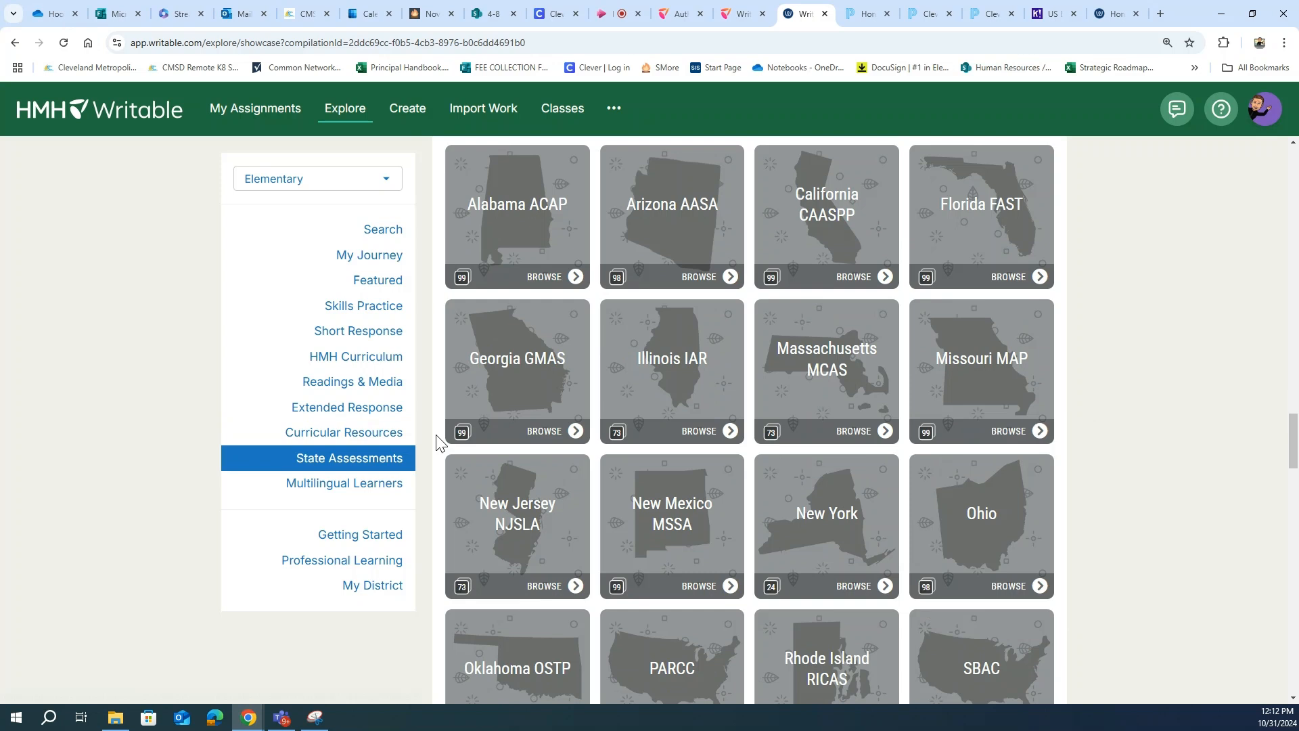
- Open the Grade 5 Into Reading collection under HMH Curriculum and preview Module 3's Write an Opinion Essay assignment as a student
left_click(393, 366)
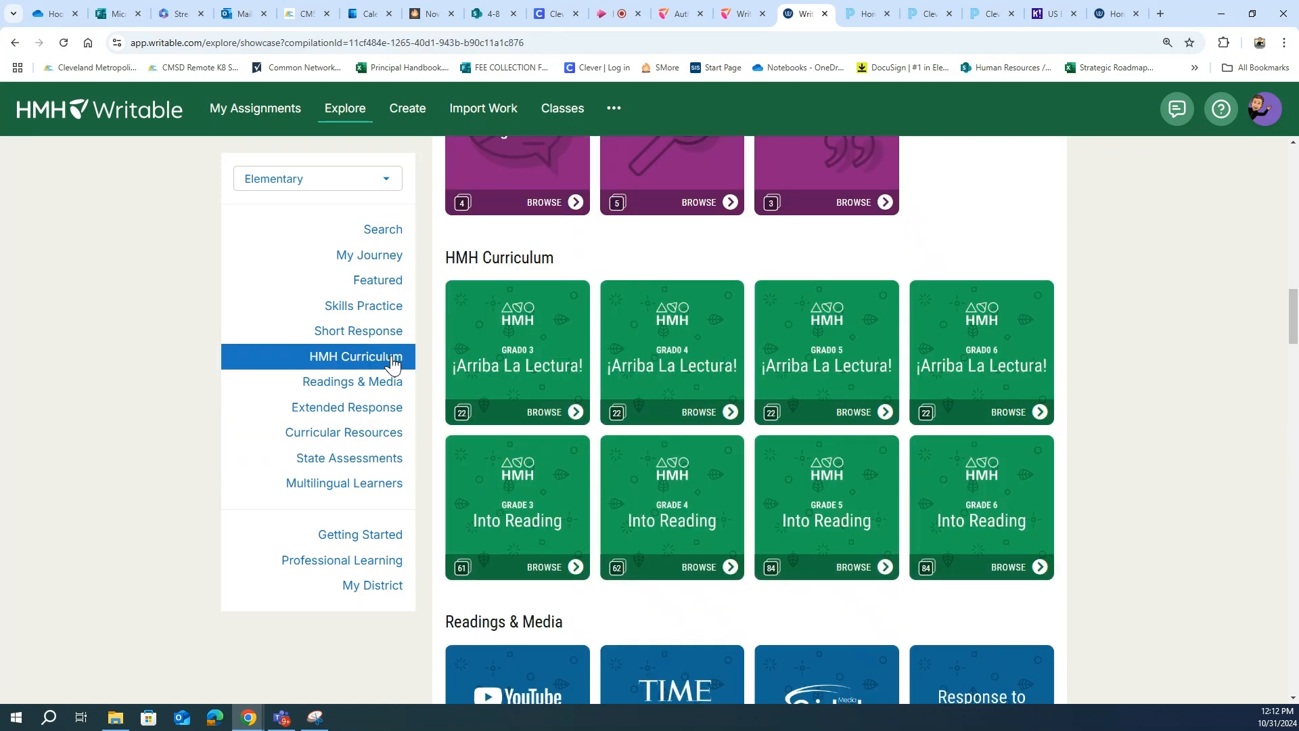
left_click(825, 484)
scroll(639, 315, "down", 4)
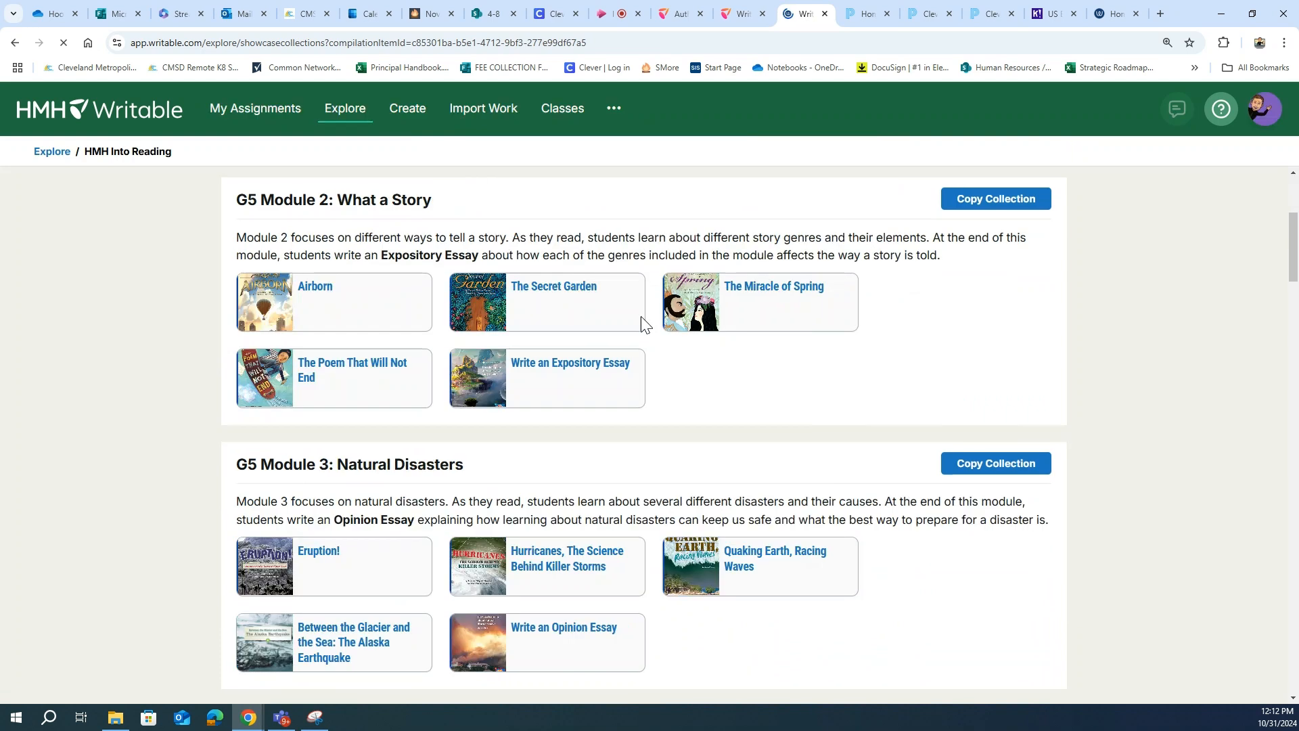
scroll(608, 304, "down", 2)
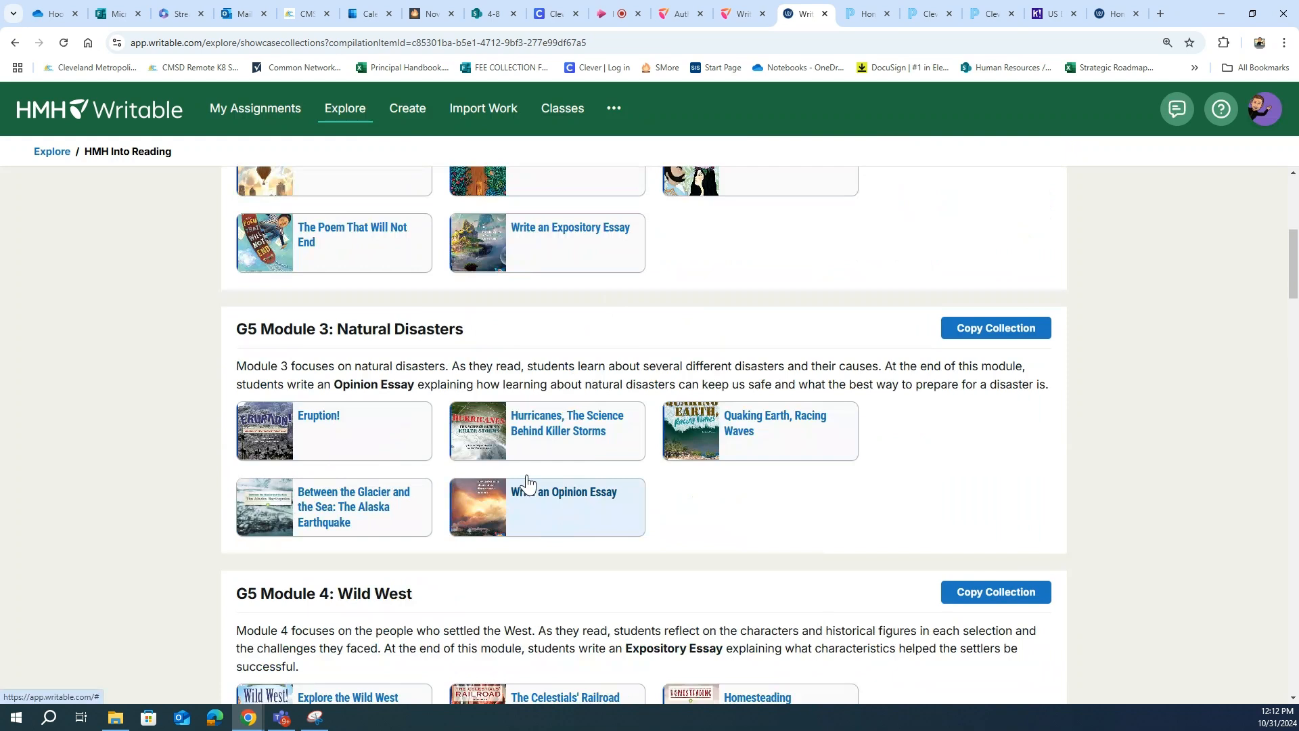
left_click(545, 504)
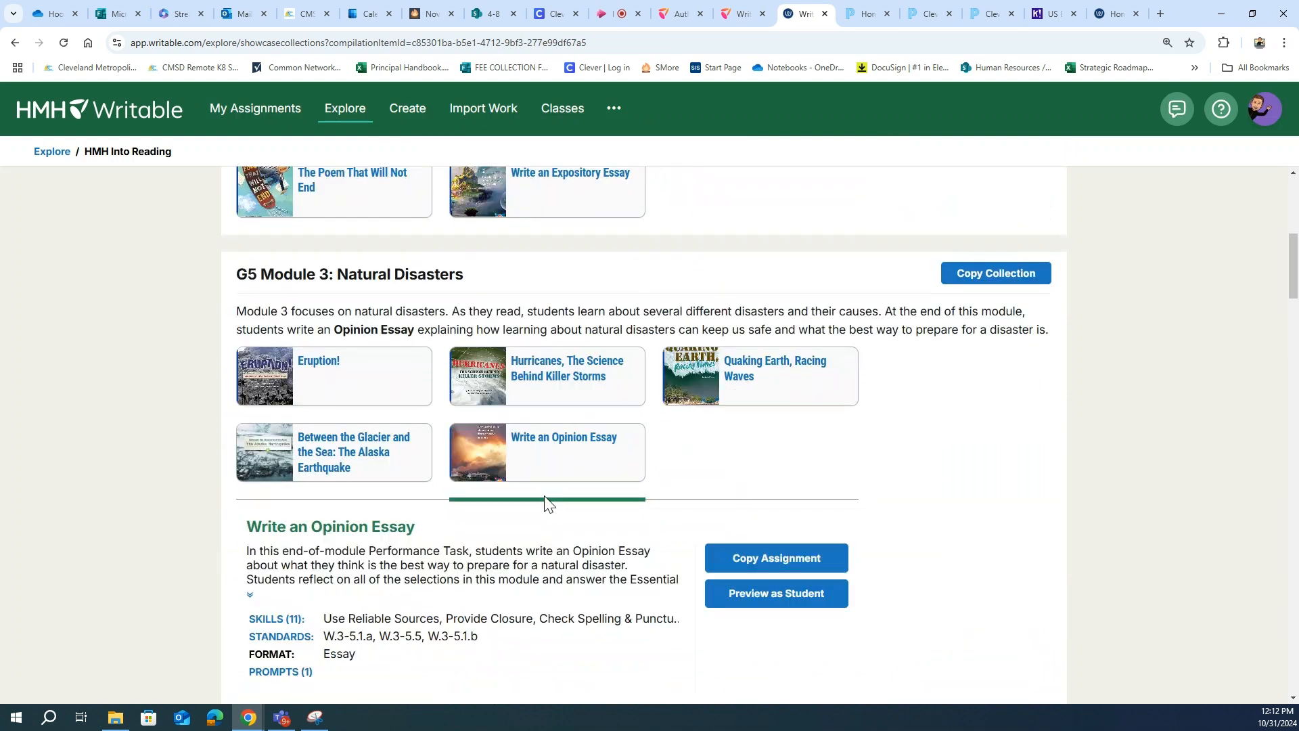
left_click(734, 595)
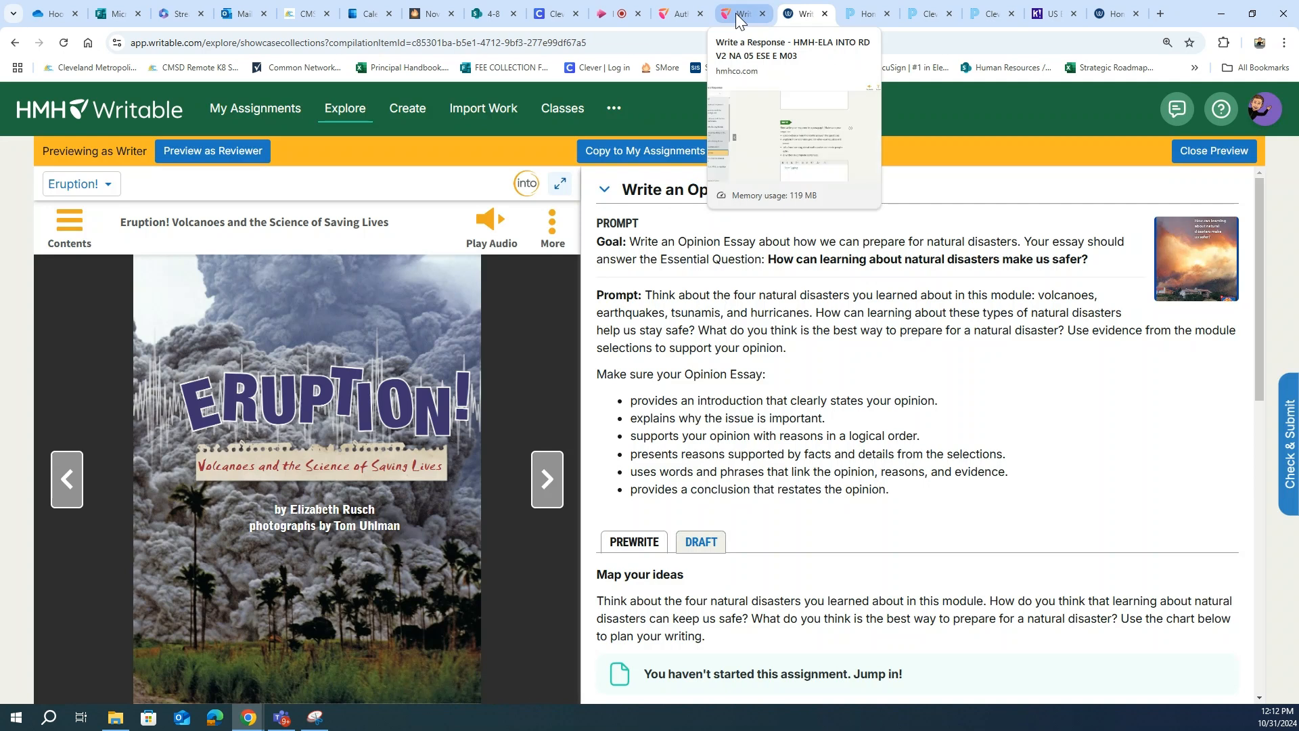
- Switch to the Into Reading teacher's guide and open the Performance Task: Opinion Essay page in Lesson 15
left_click(740, 18)
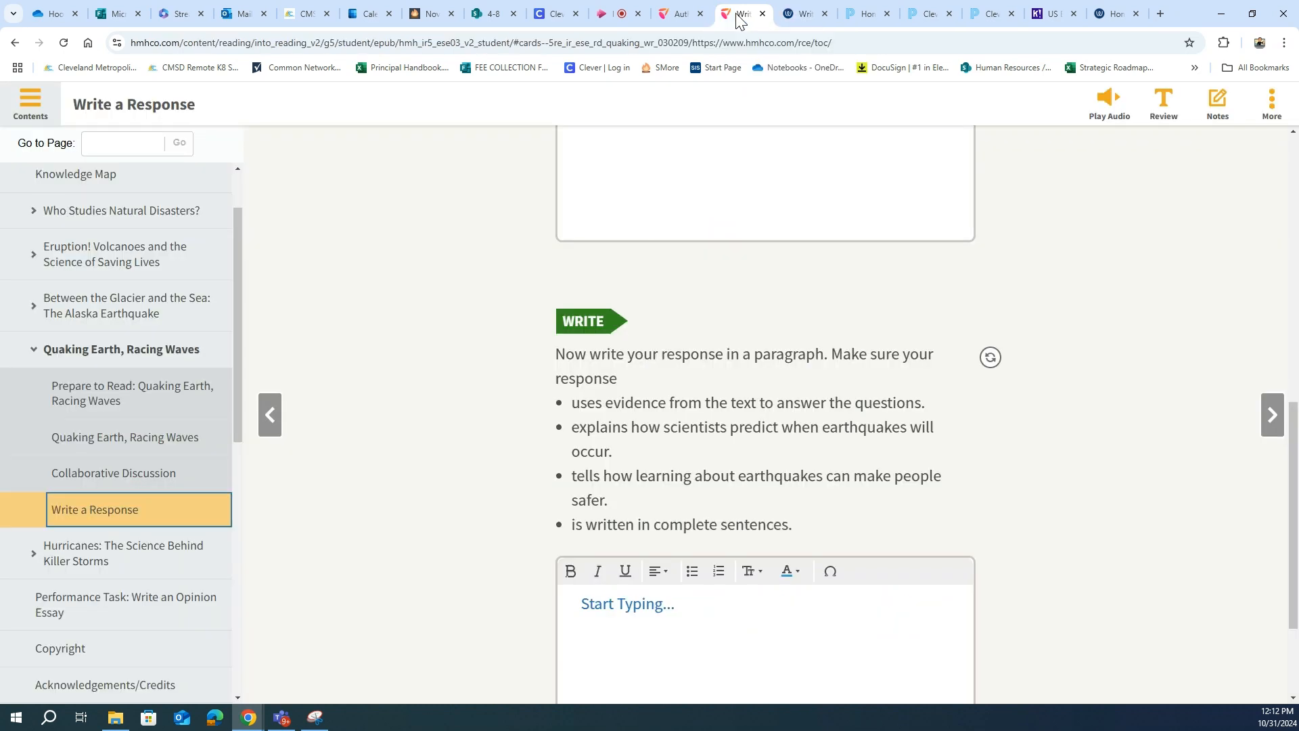
left_click(680, 19)
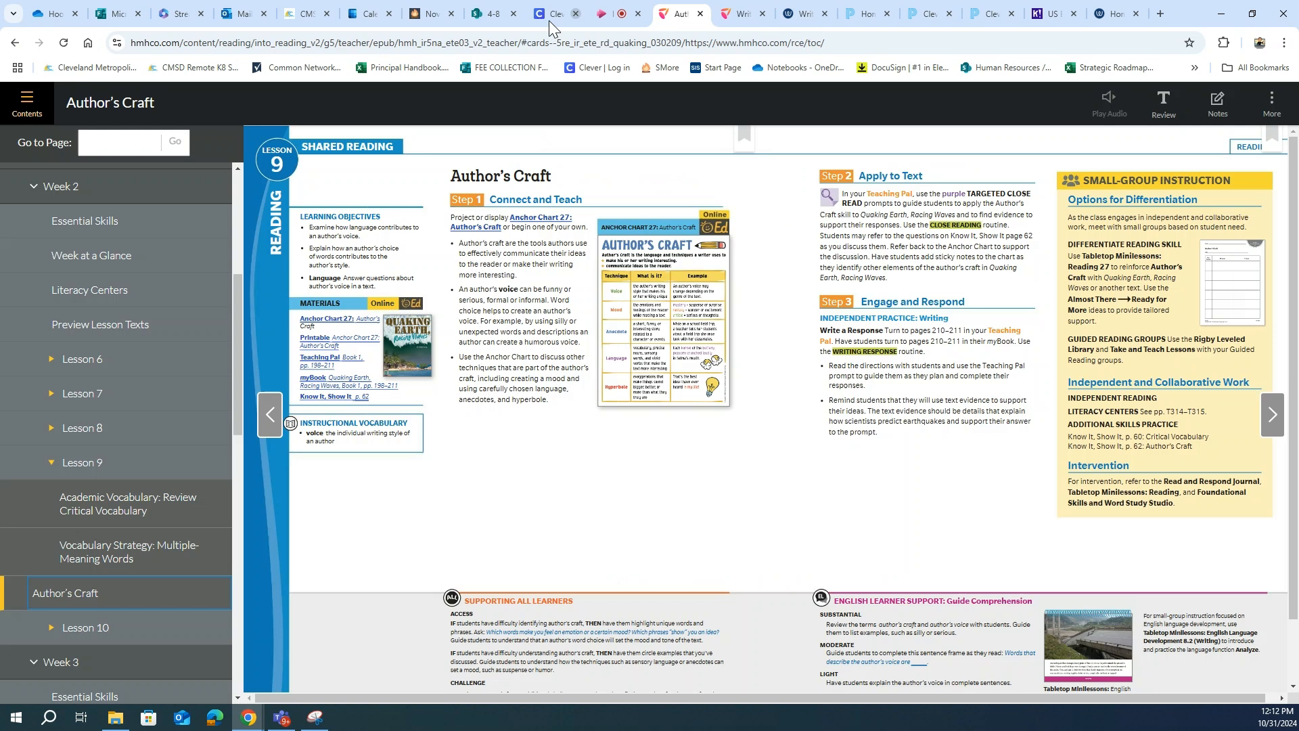
scroll(166, 348, "down", 3)
scroll(165, 348, "down", 6)
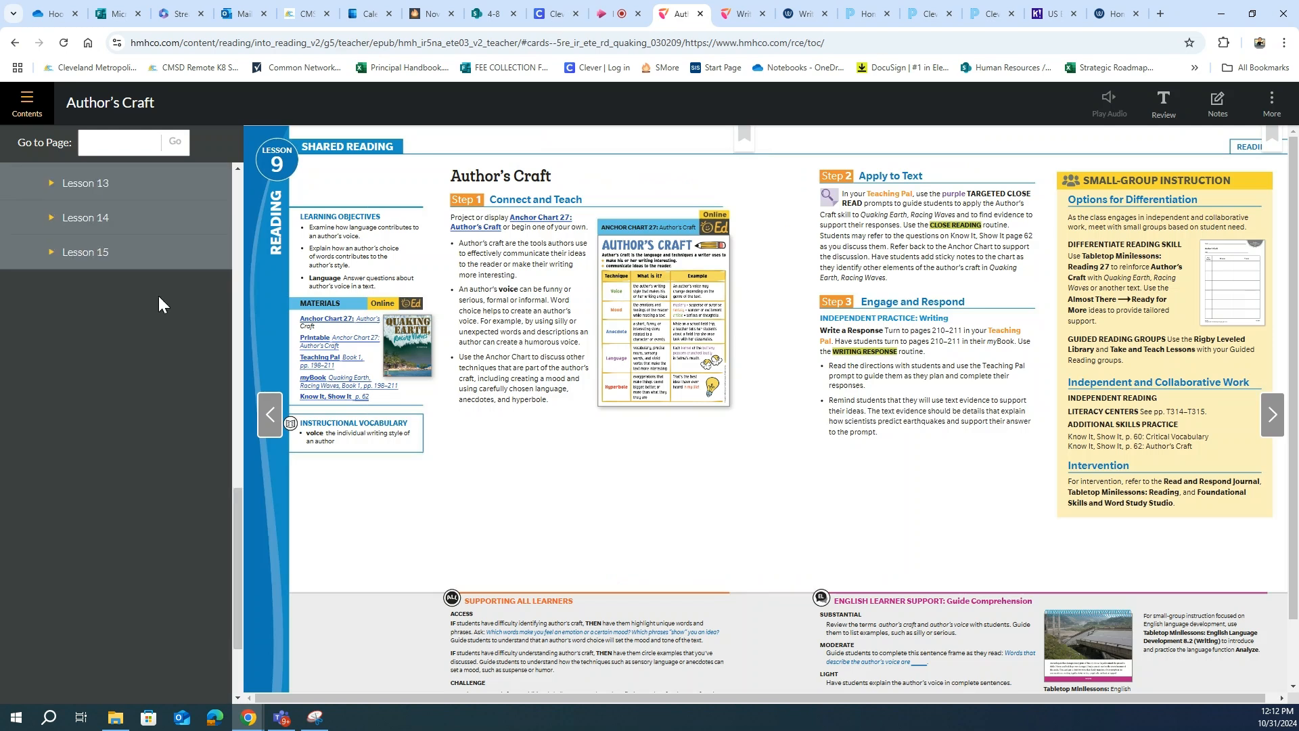
scroll(122, 271, "down", 1)
left_click(95, 231)
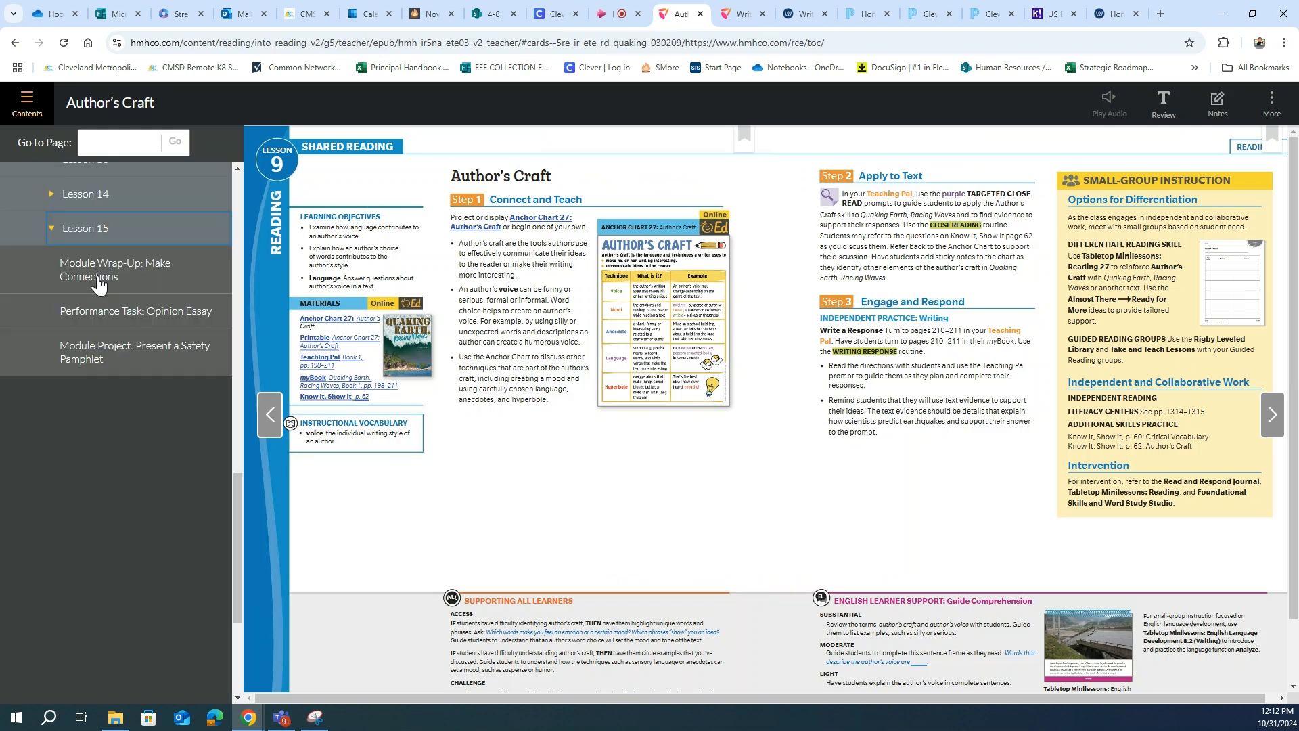
left_click(188, 310)
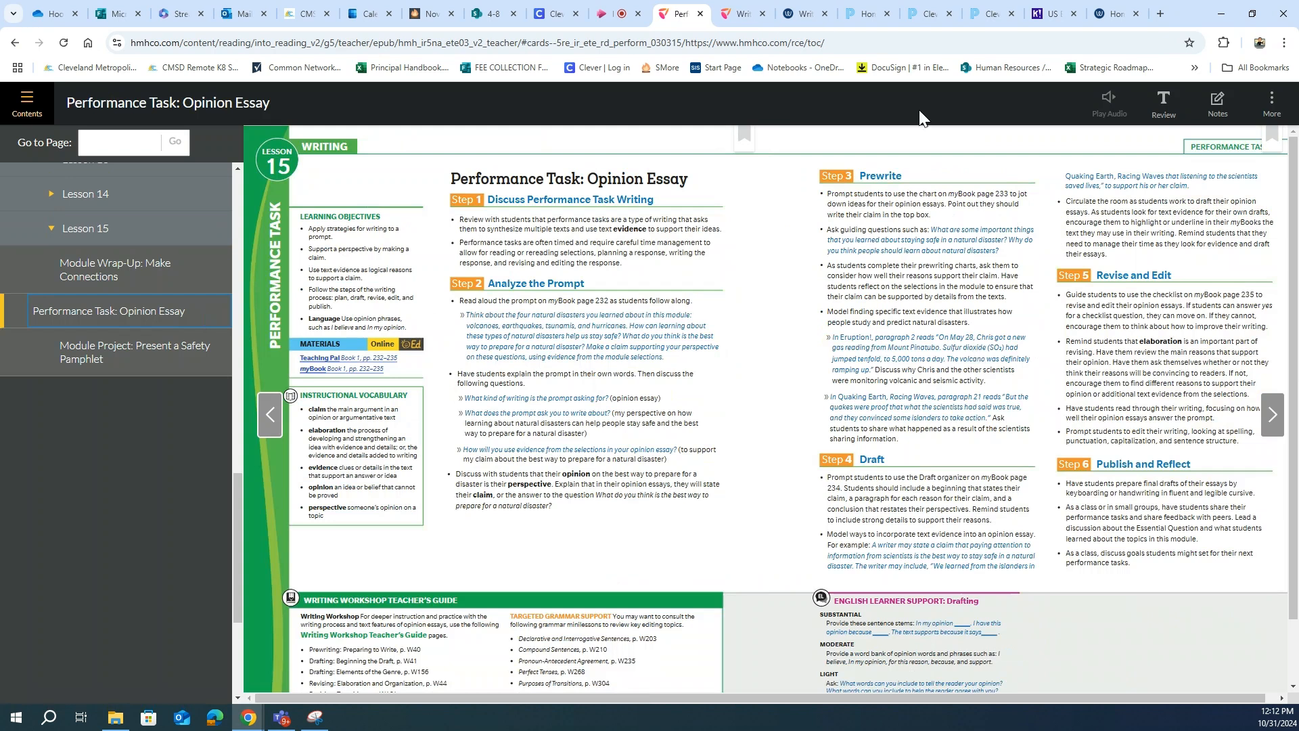
- Switch back to HMH Writable and open the Proficiency Report setup from its reports page
left_click(803, 15)
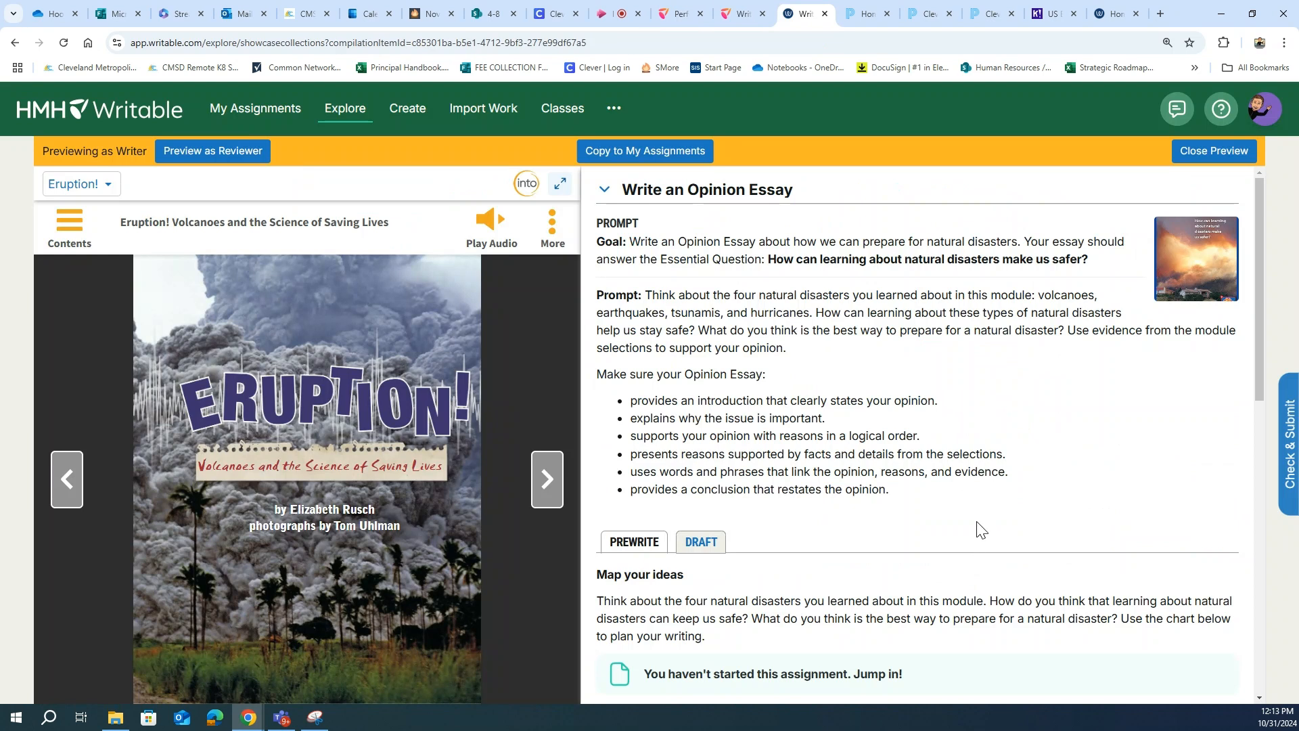
left_click(614, 111)
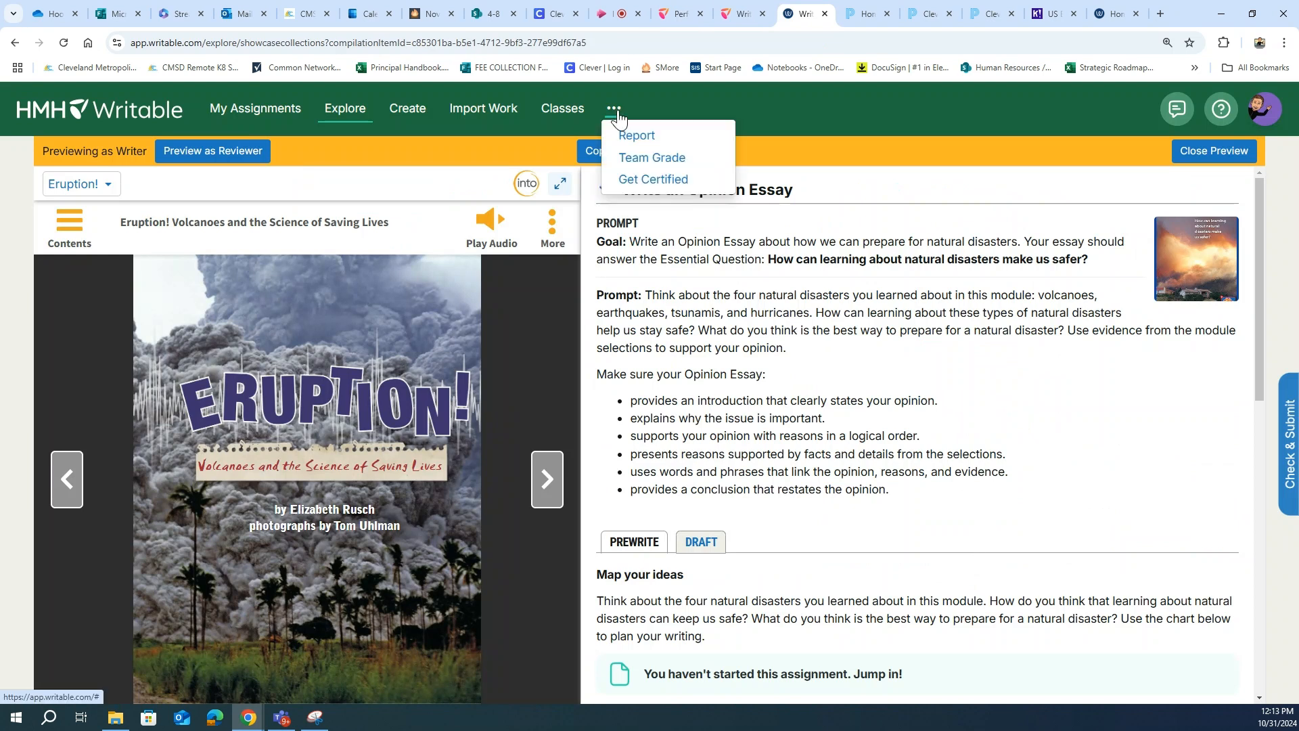
left_click(640, 139)
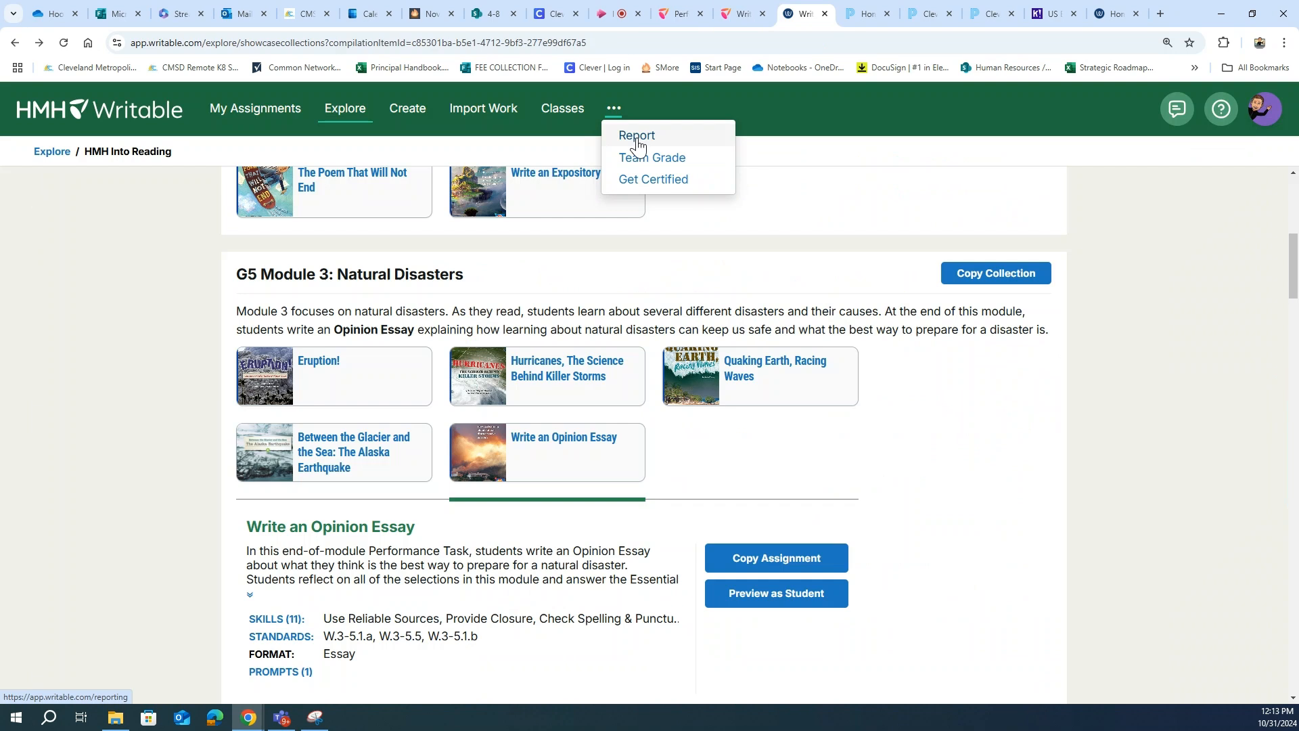
left_click(638, 139)
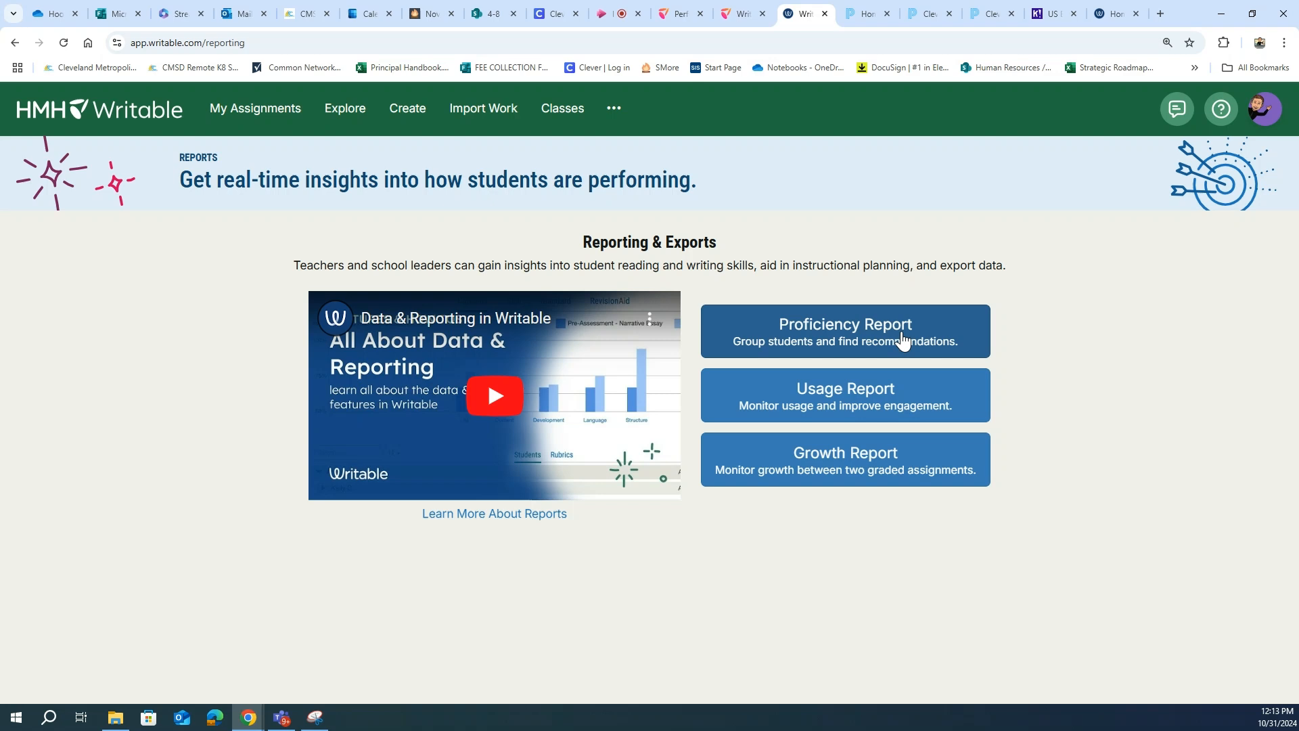
left_click(815, 345)
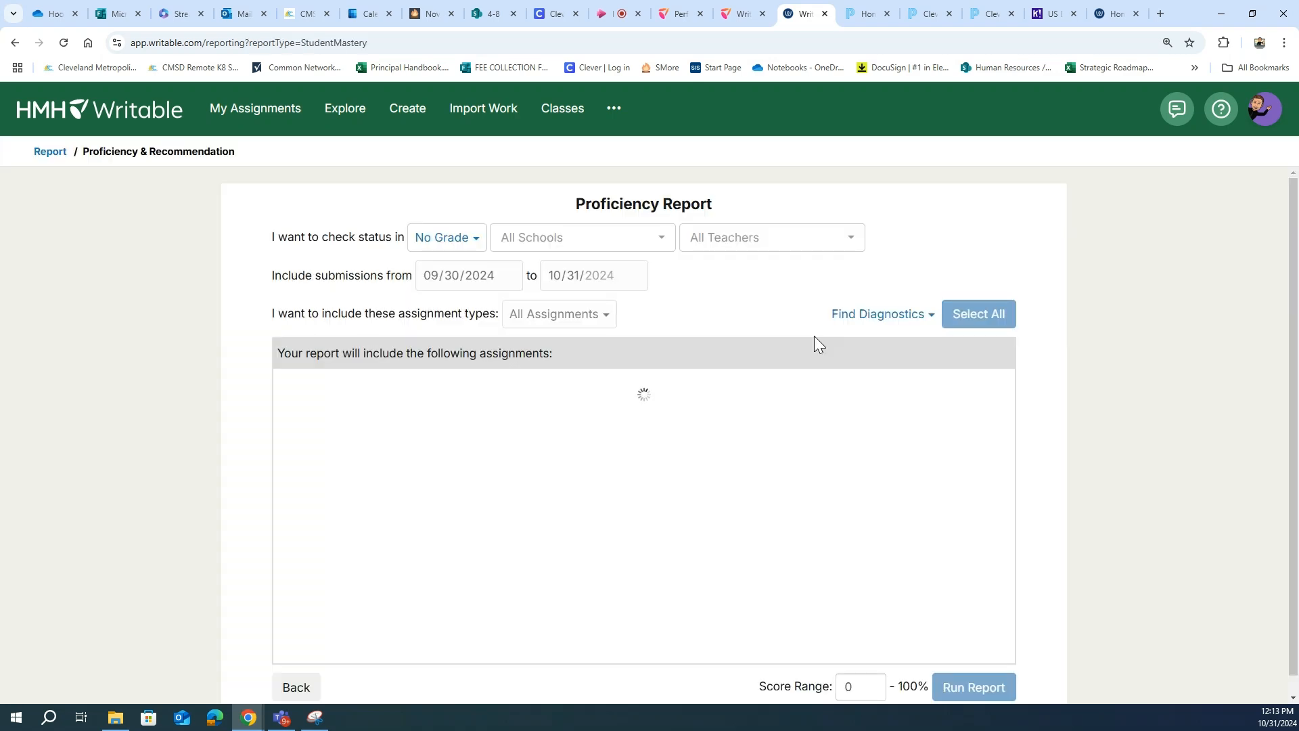
- Run the Proficiency Report for Cleveland Remote School with all teachers and the Unit 1-1: Quick Write assignment
left_click(656, 246)
left_click(662, 260)
left_click(766, 249)
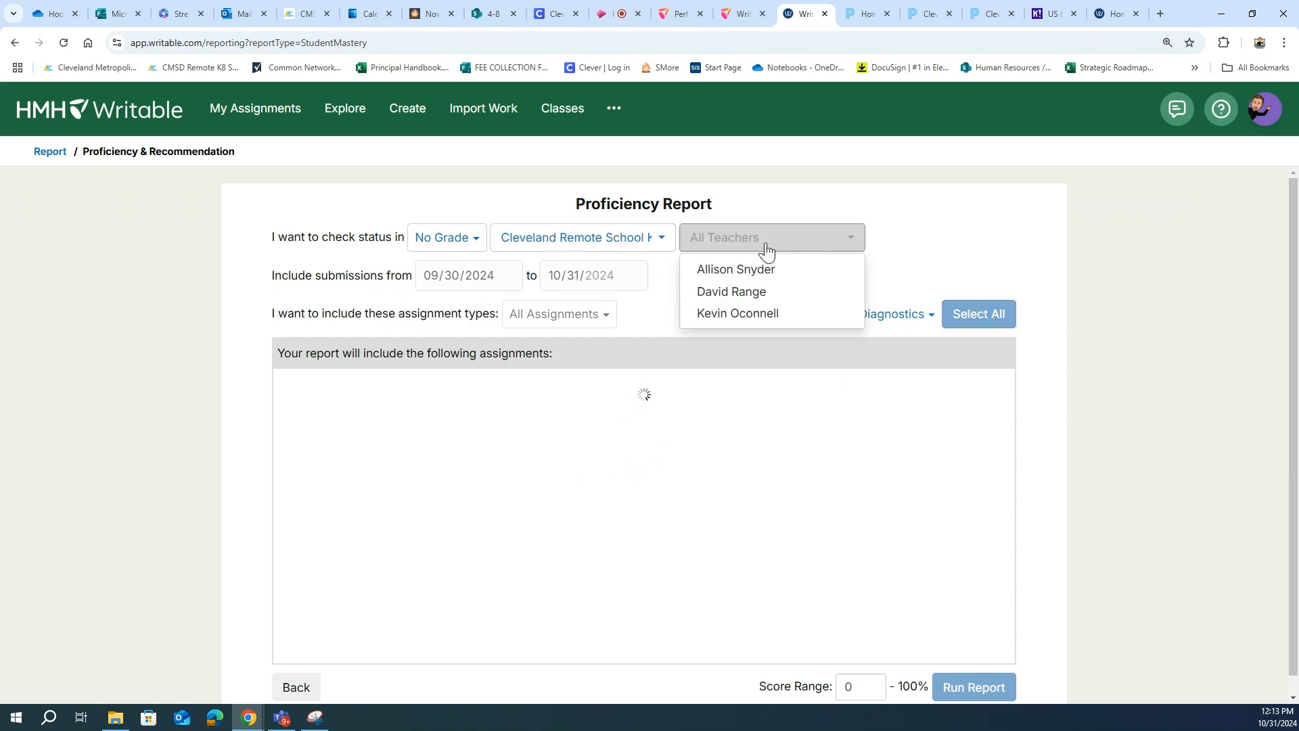
left_click(764, 316)
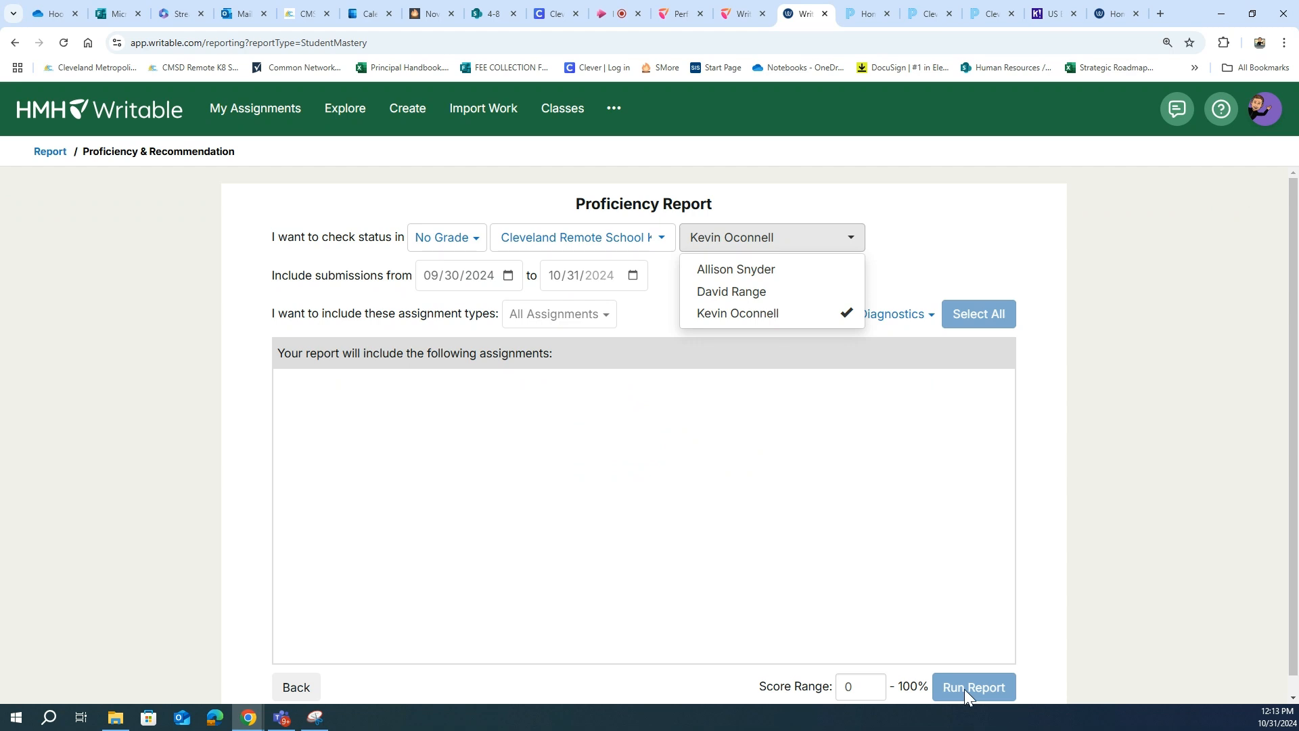
left_click(842, 315)
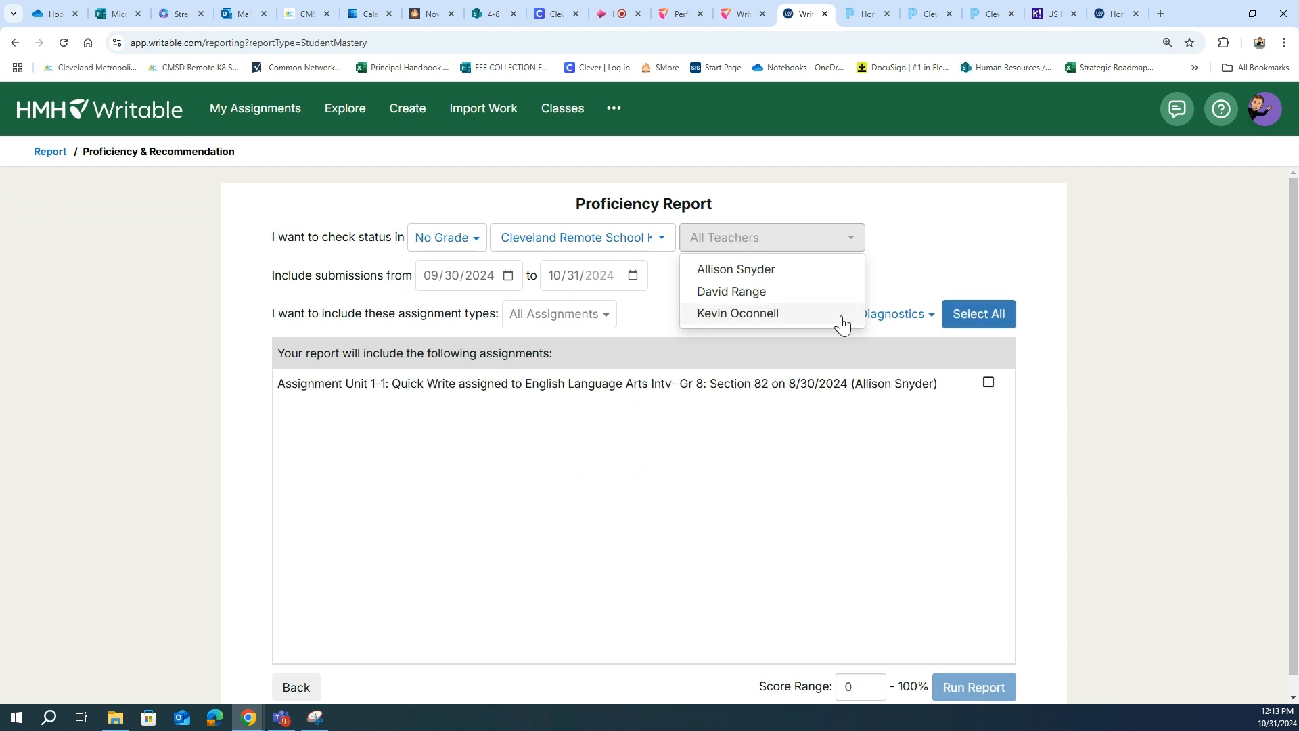
left_click(988, 383)
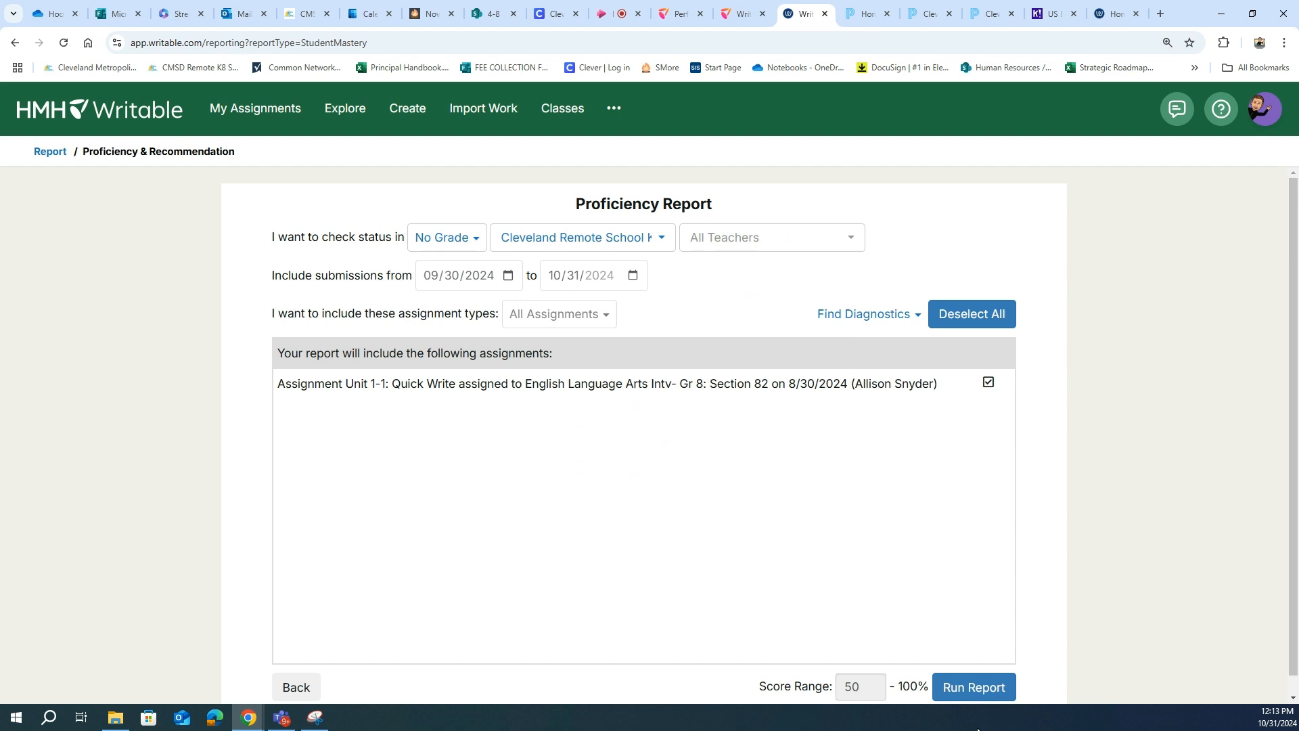
left_click(971, 689)
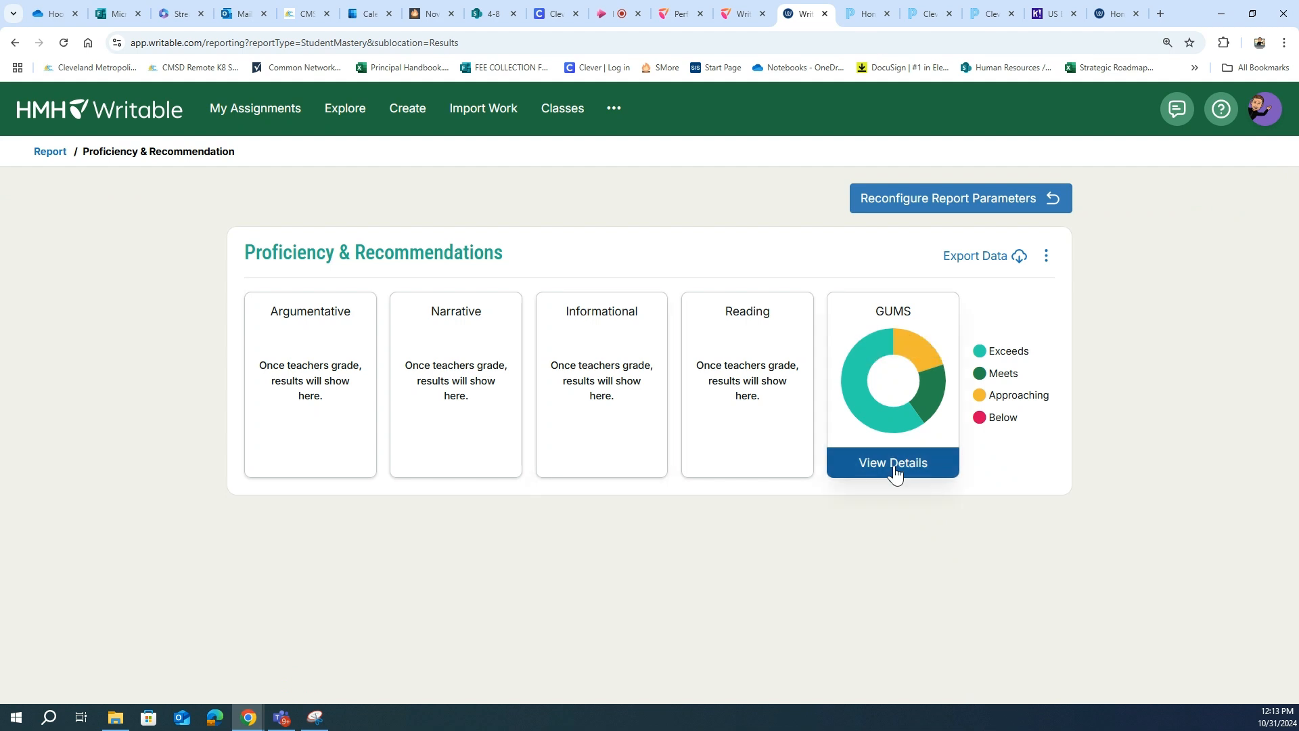
- Return to the report setup, filter by a single teacher and set the submission start date to 09/02/2024
left_click(15, 43)
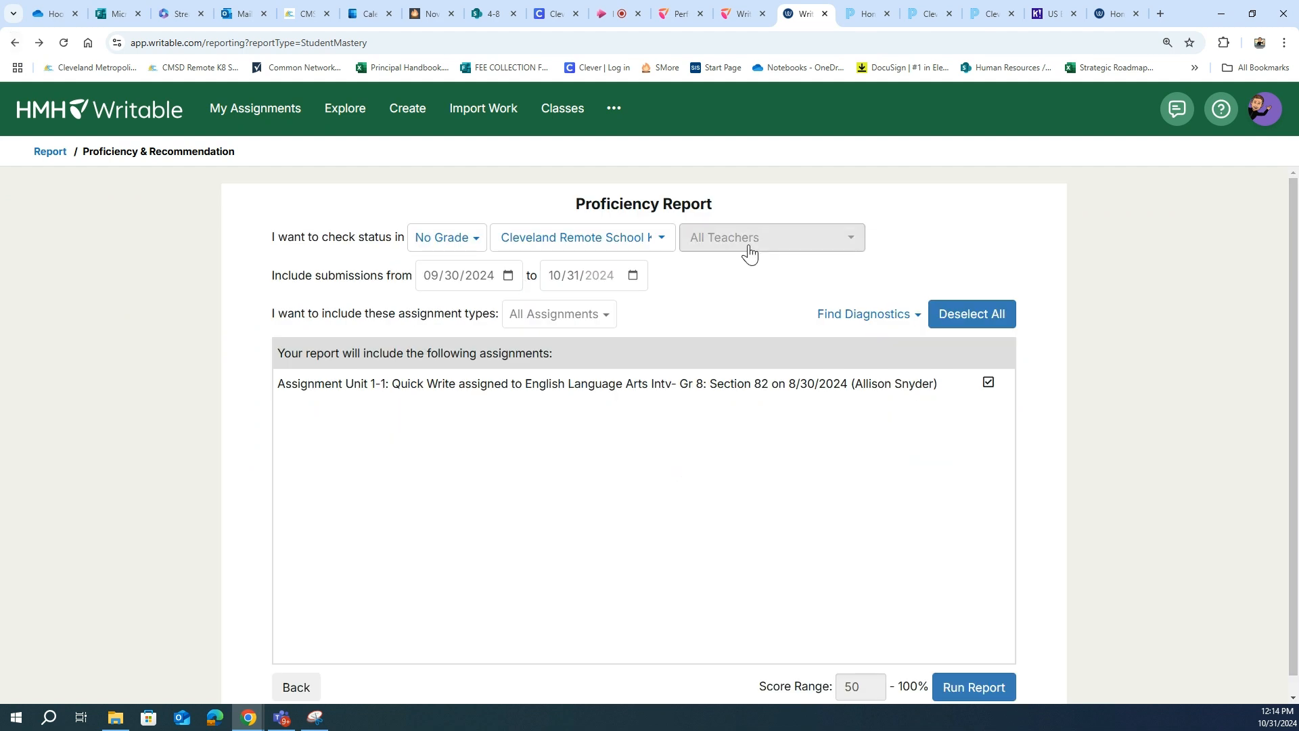
left_click(749, 252)
left_click(741, 314)
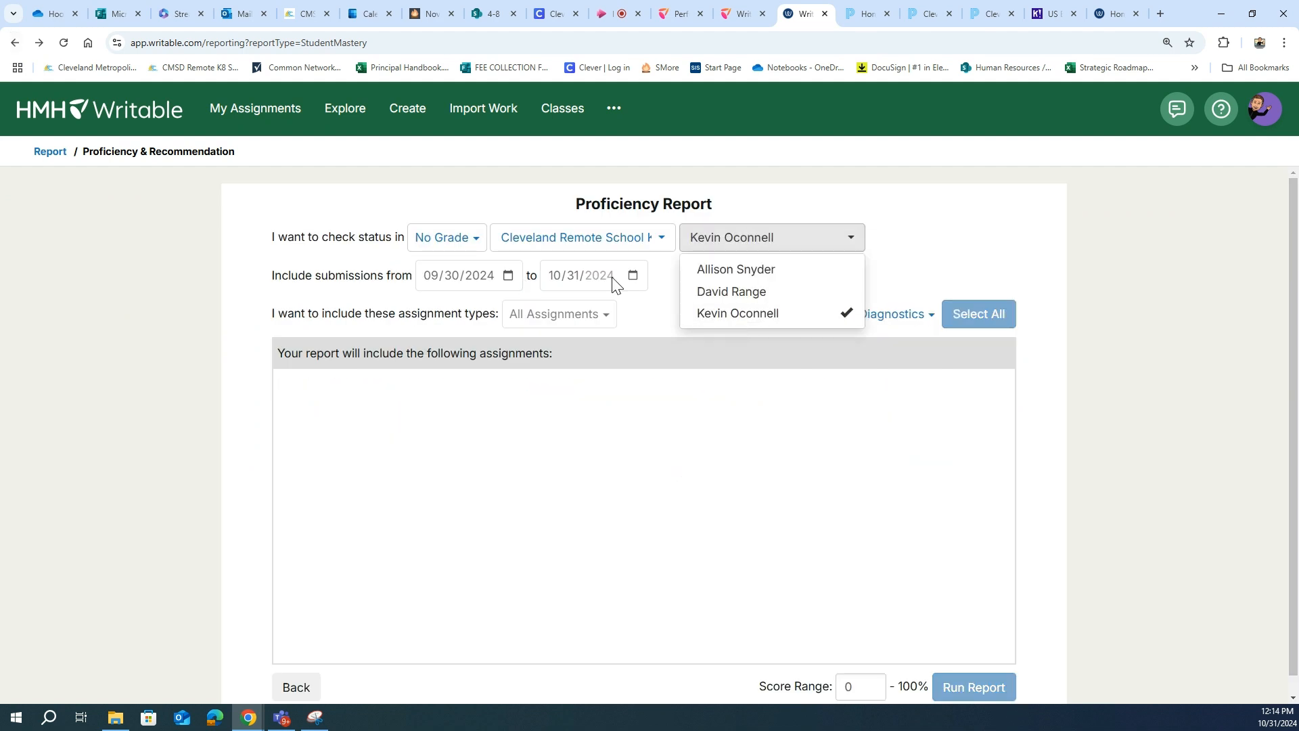
left_click(509, 278)
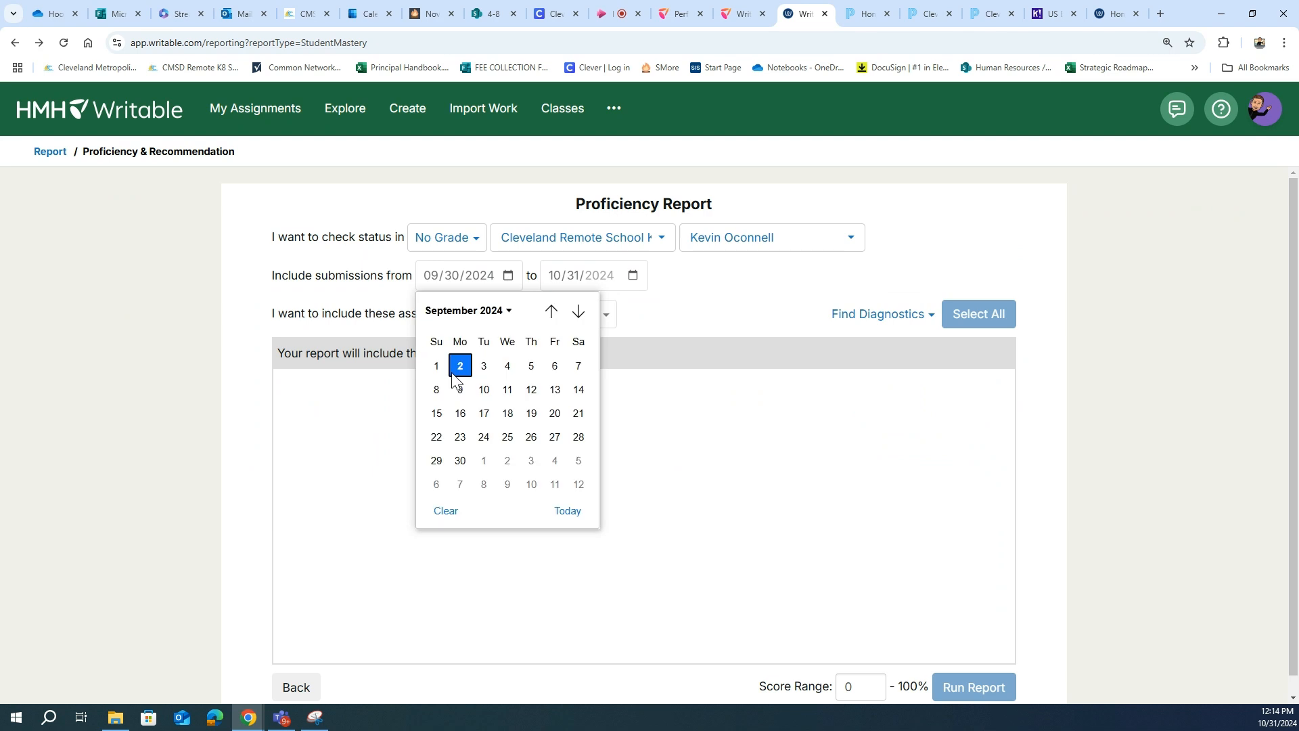
left_click(460, 367)
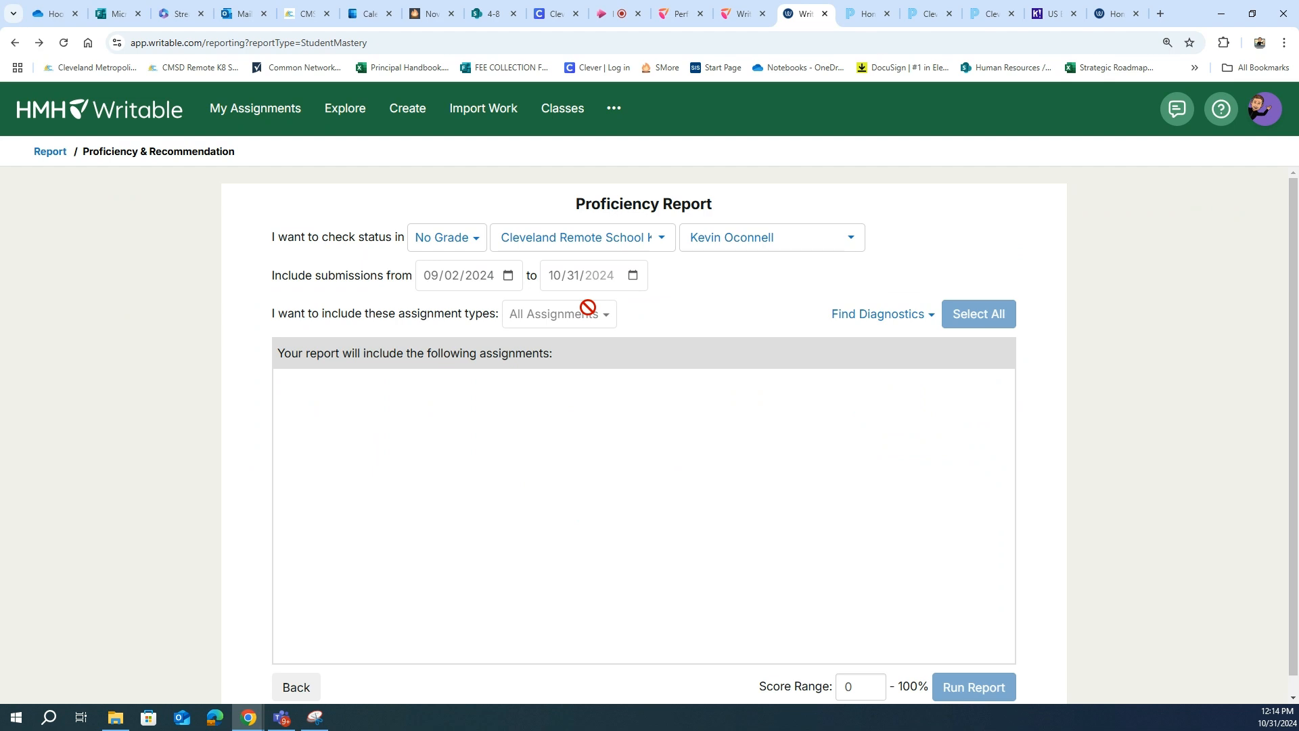
- Set the grade to Grade 8 and run the report for the Are Bionic Superhumans on the Horizon? Informative Essay assignment
left_click(470, 248)
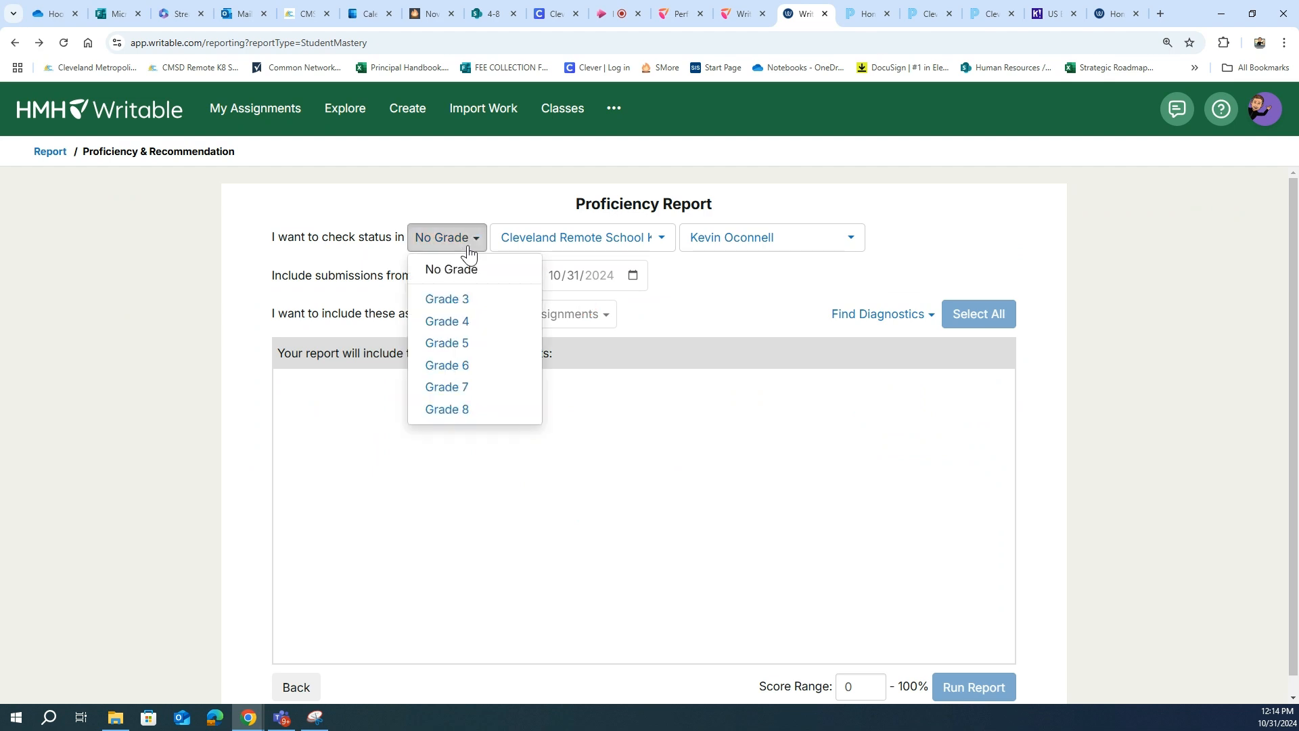
left_click(463, 410)
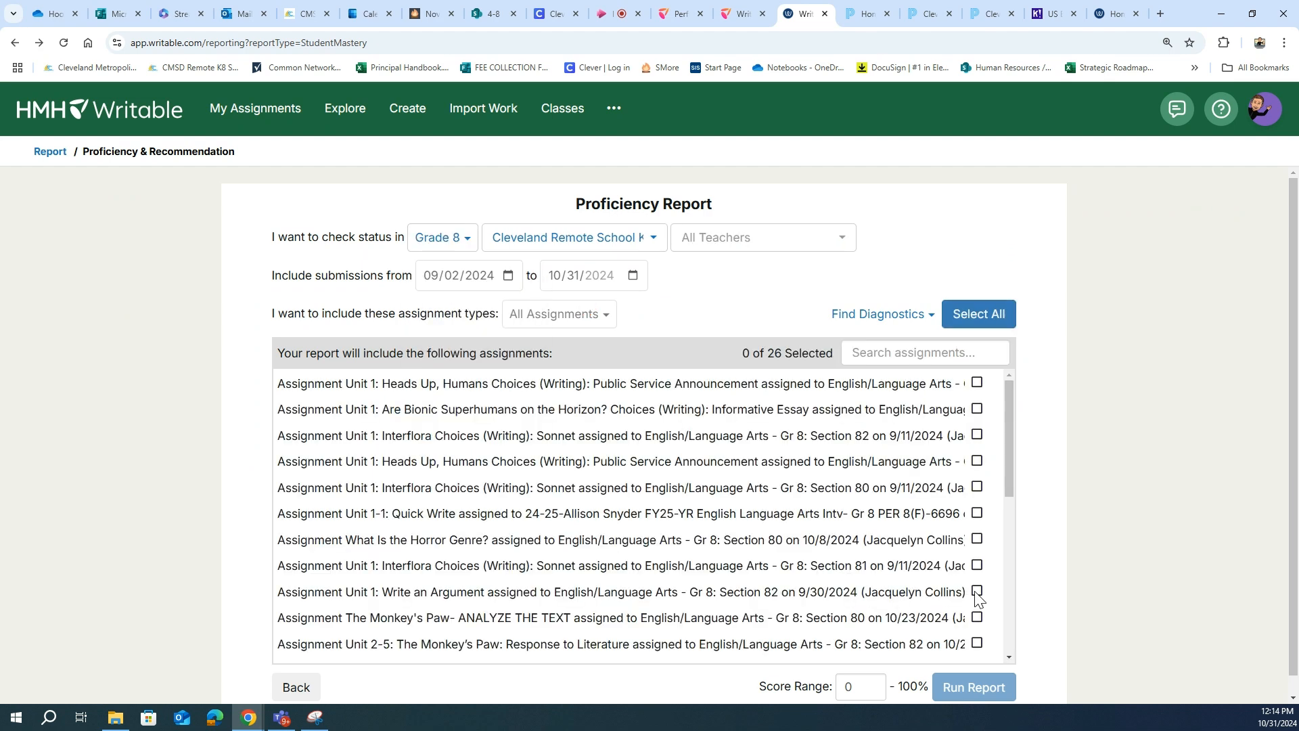
left_click(976, 410)
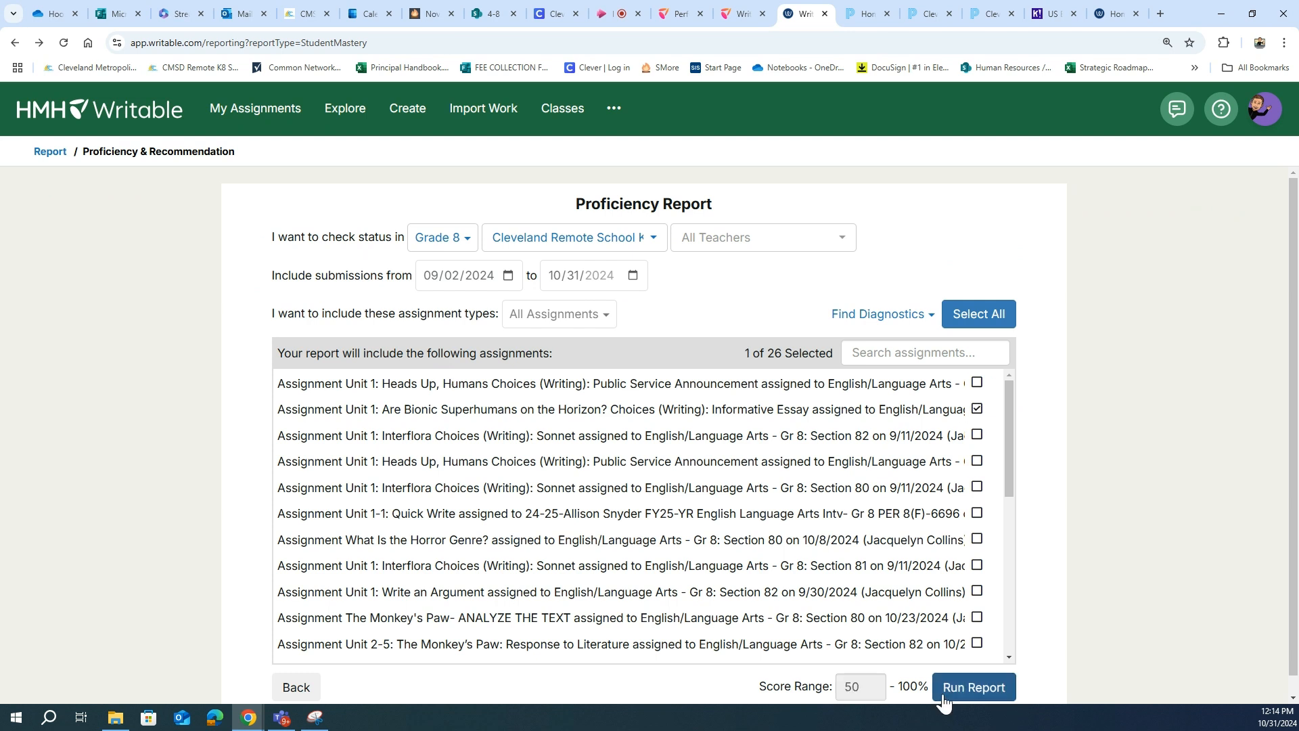
left_click(945, 693)
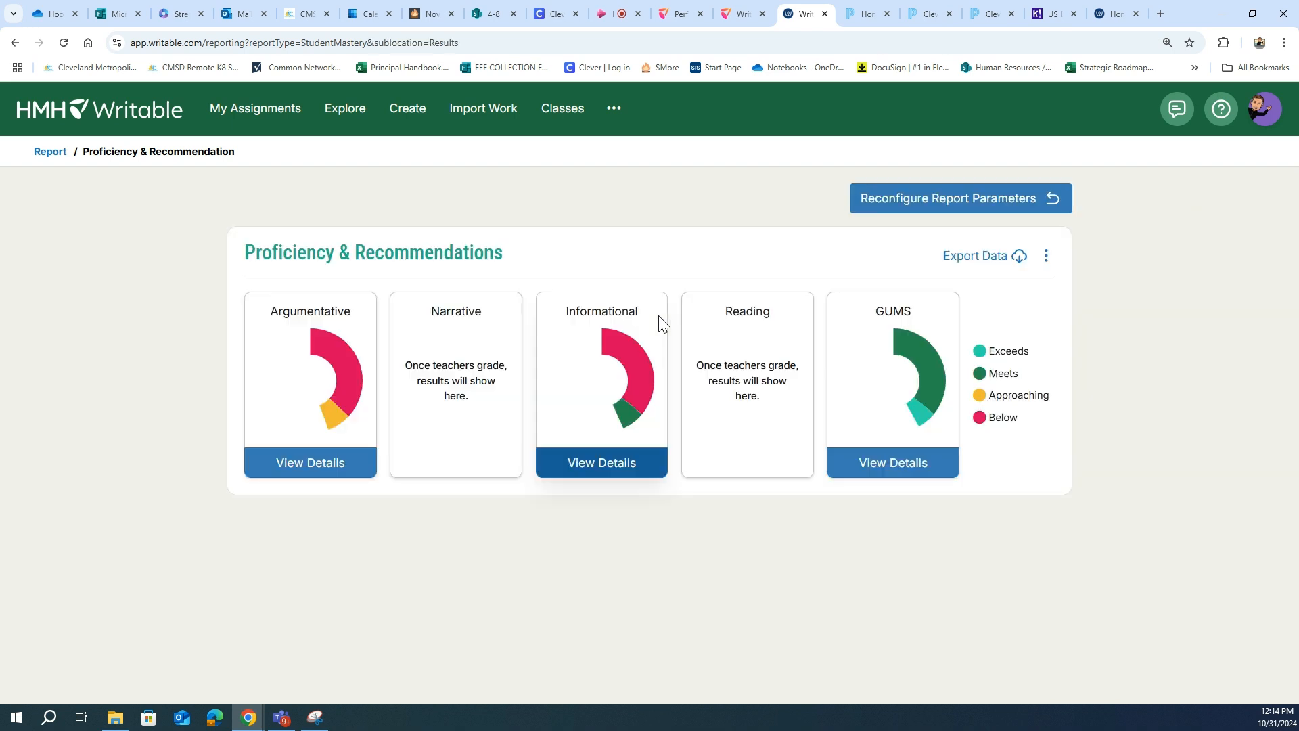
- Open the Argumentative proficiency details and show the student groupings for State a Claim / Address Opposing Arguments
left_click(309, 460)
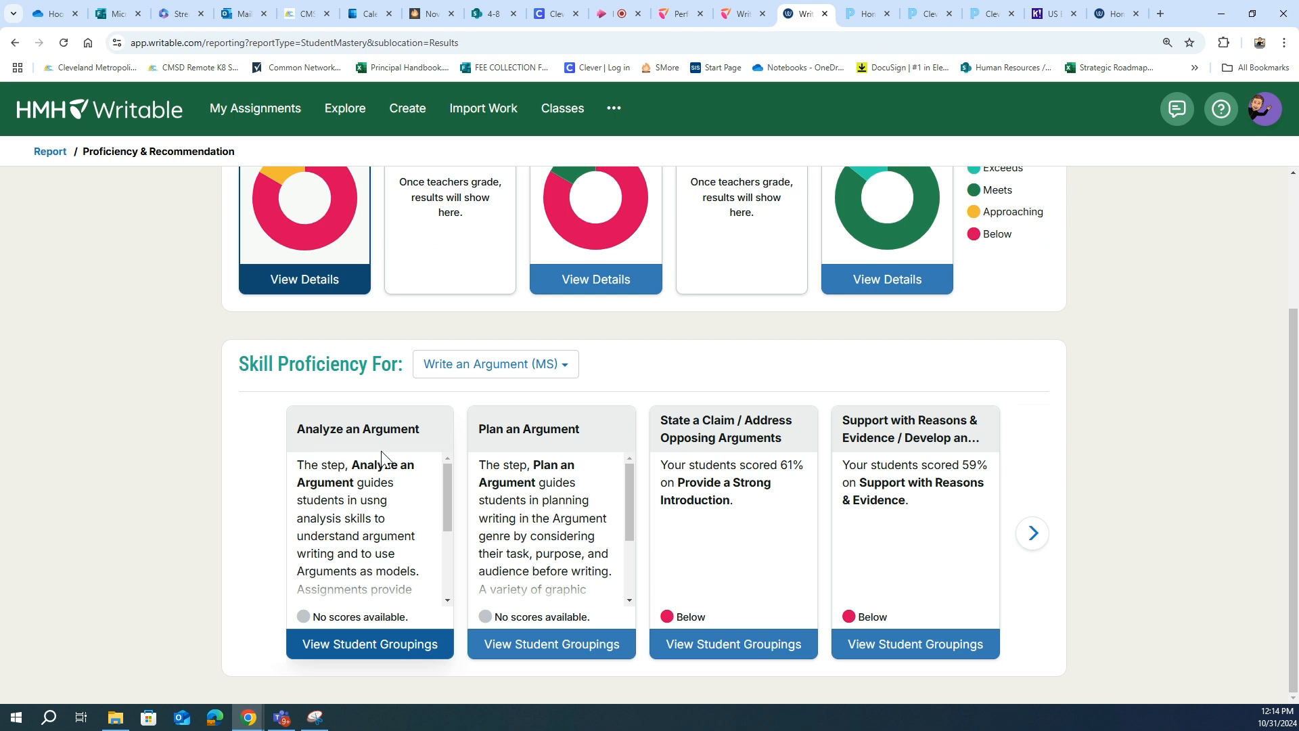
scroll(379, 514, "down", 1)
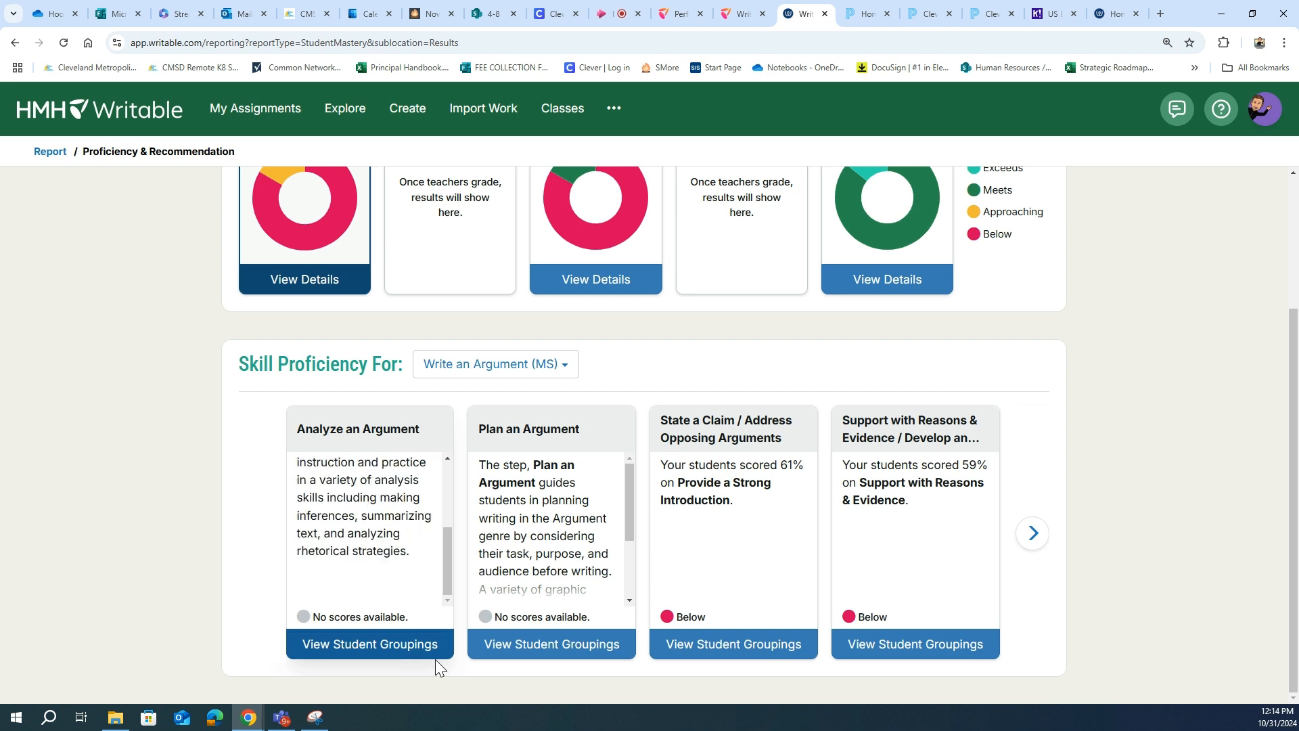
left_click(755, 652)
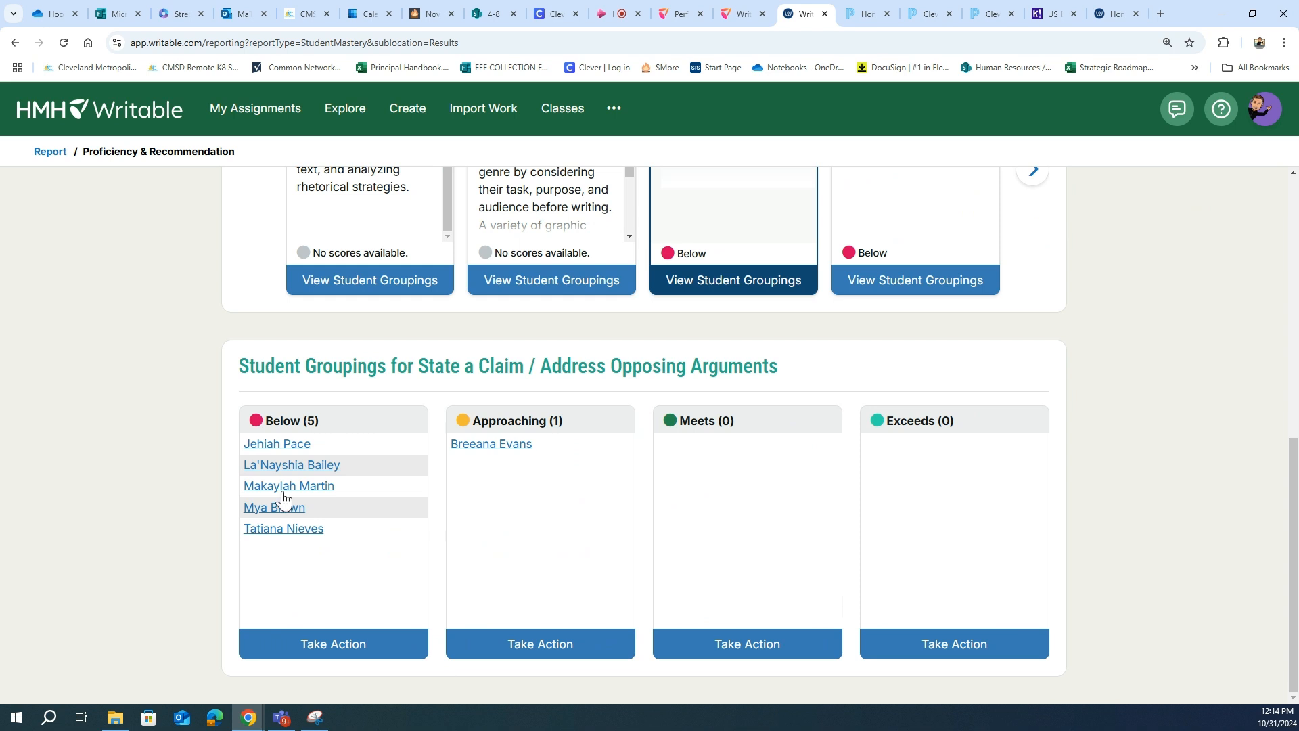
- Open the practice recommendations for the Below group, review the suggested assignments and PD videos, and close the list
left_click(767, 639)
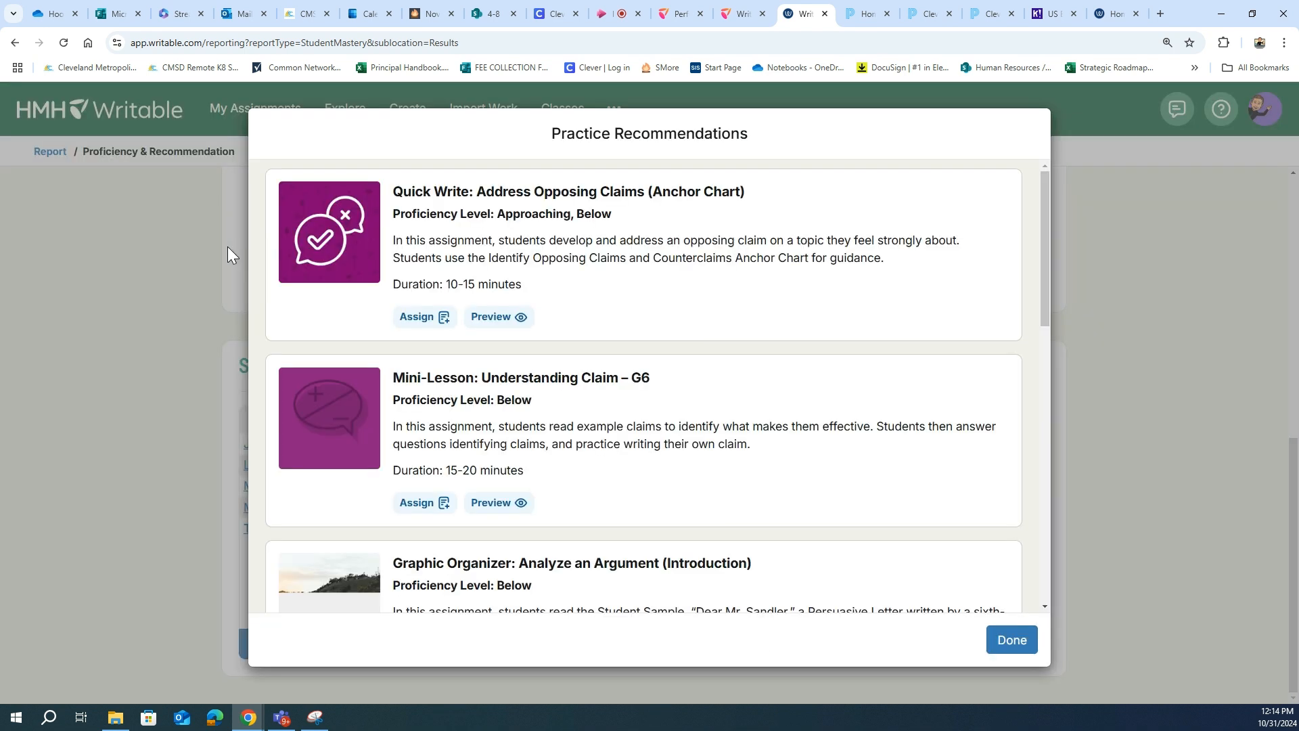
scroll(489, 293, "down", 4)
scroll(493, 304, "down", 6)
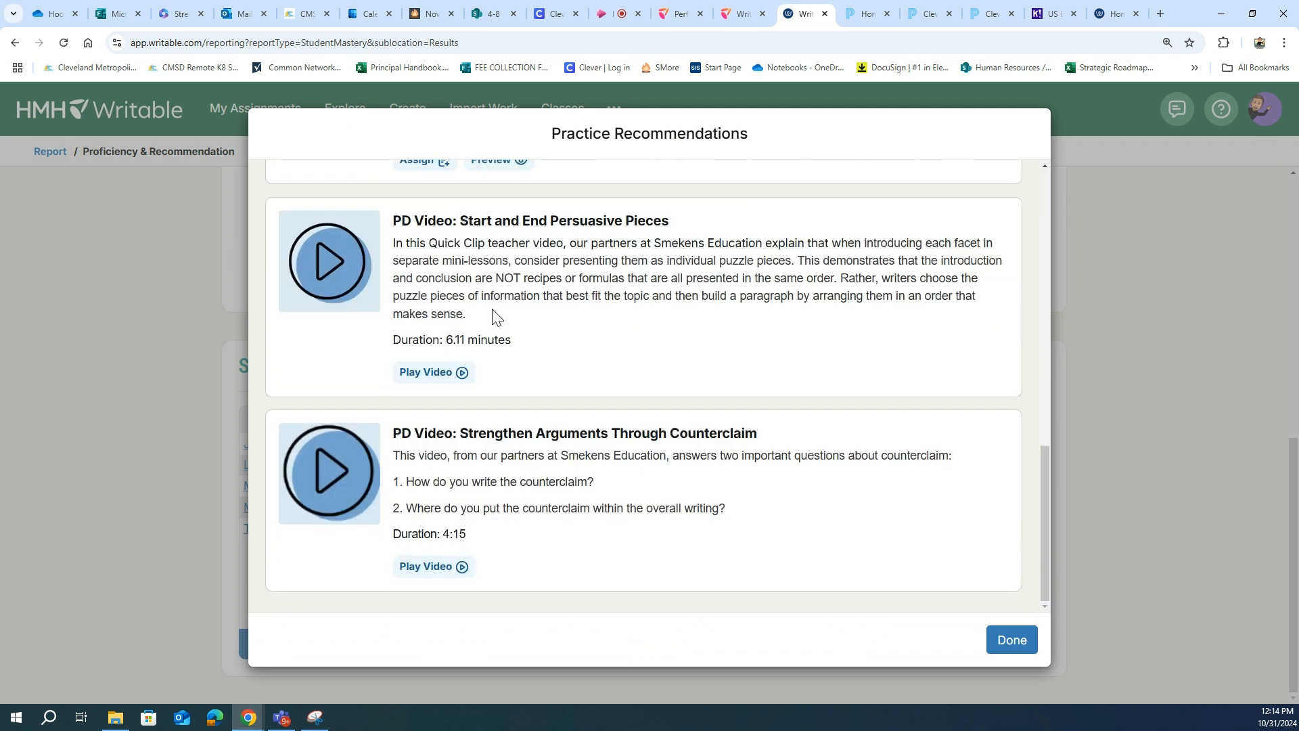
scroll(497, 321, "up", 10)
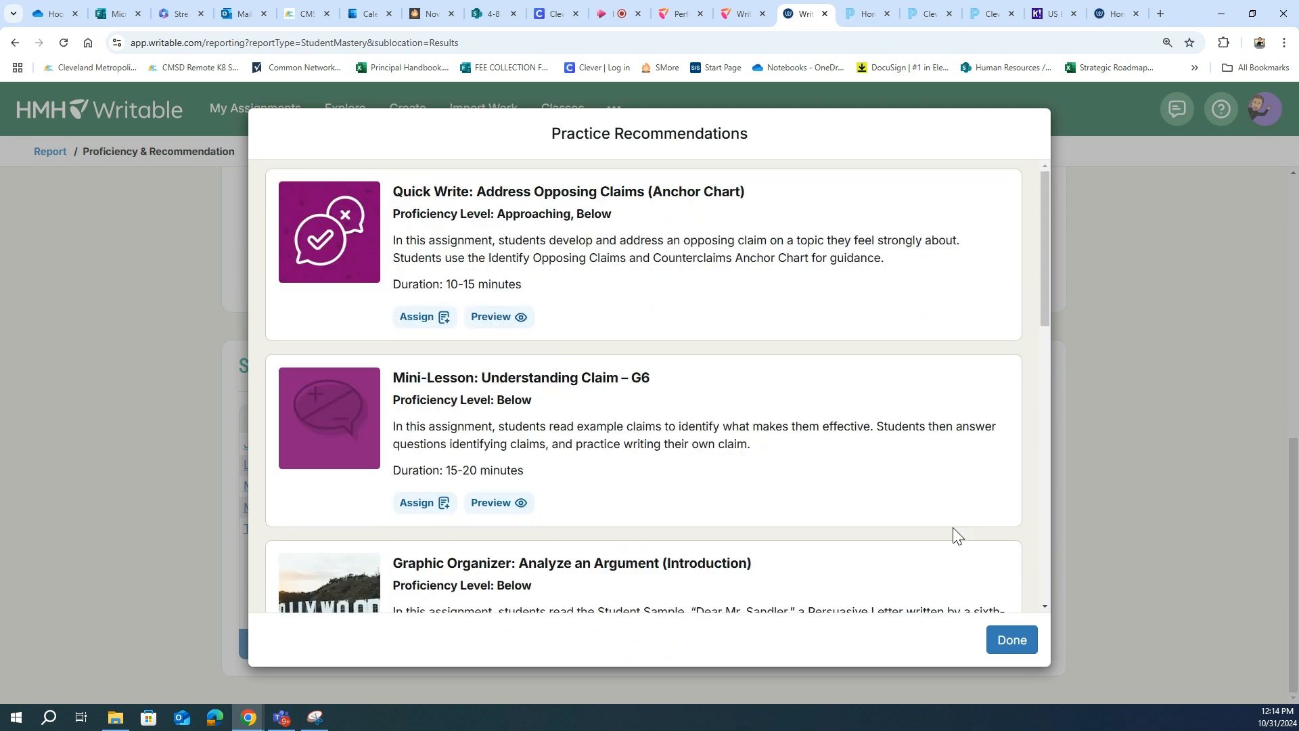
left_click(1008, 639)
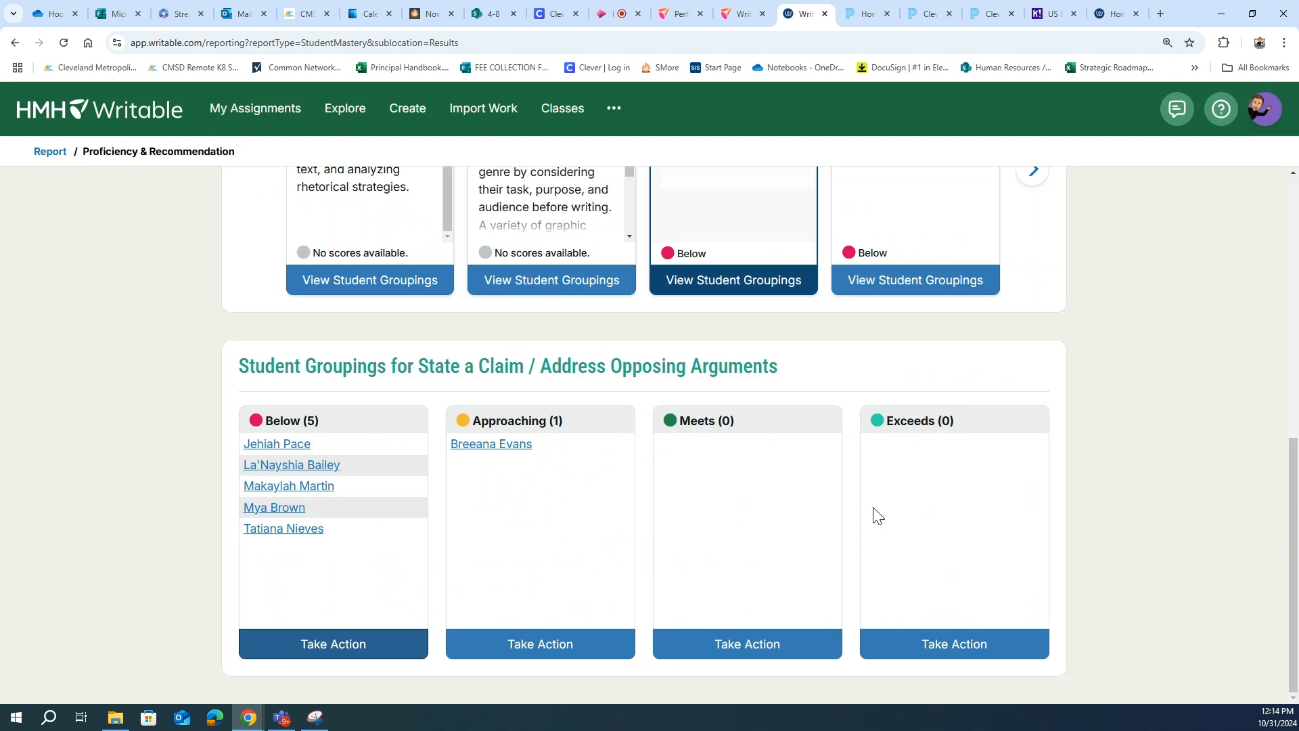
- Switch to the Grade 5 Into Reading teacher's guide and browse its contents from Lesson 15 back to the start of Week 3
scroll(878, 516, "up", 1)
scroll(877, 515, "up", 5)
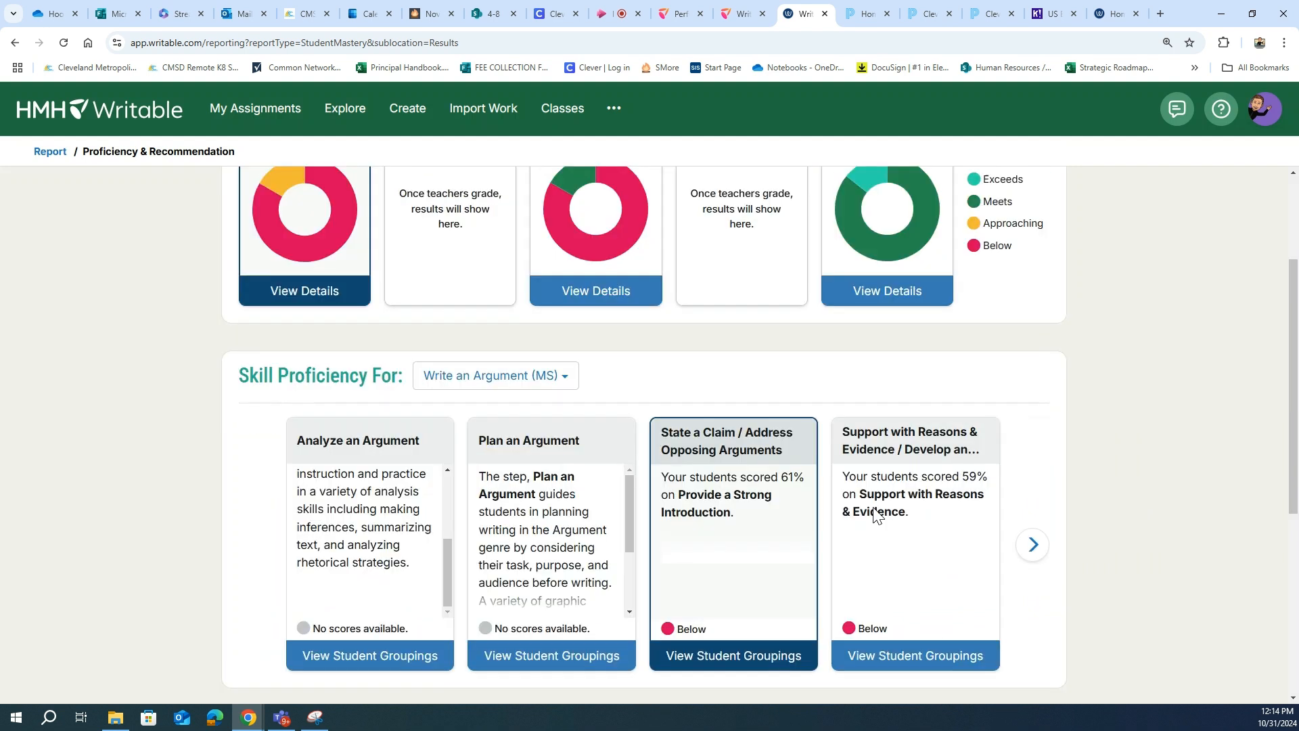
scroll(878, 515, "up", 3)
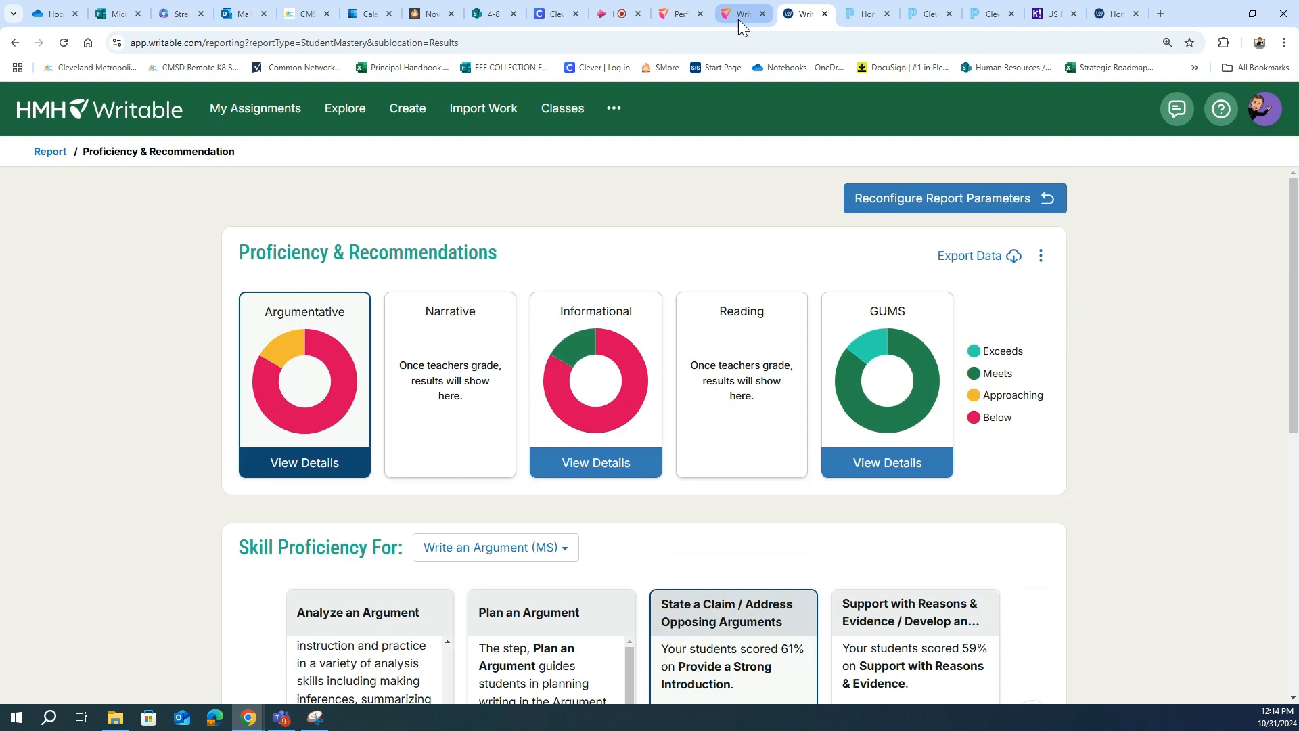
left_click(681, 19)
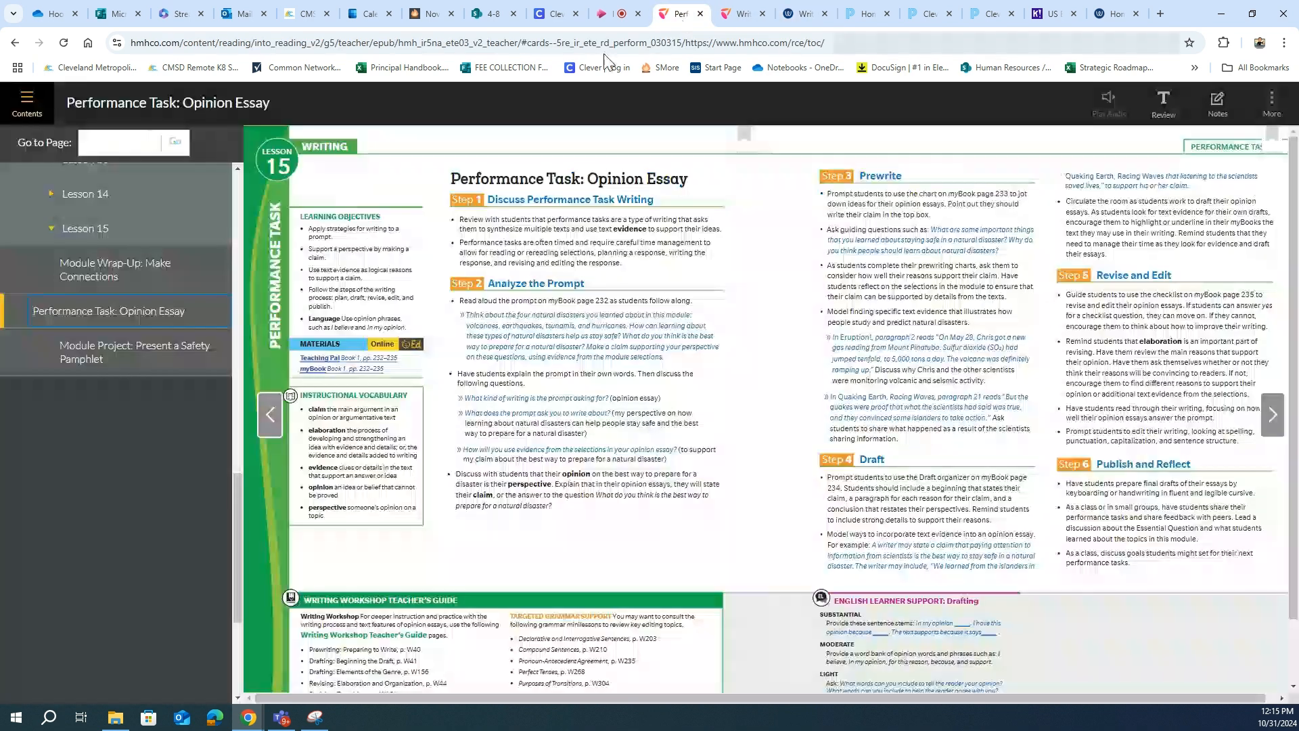
scroll(100, 324, "up", 5)
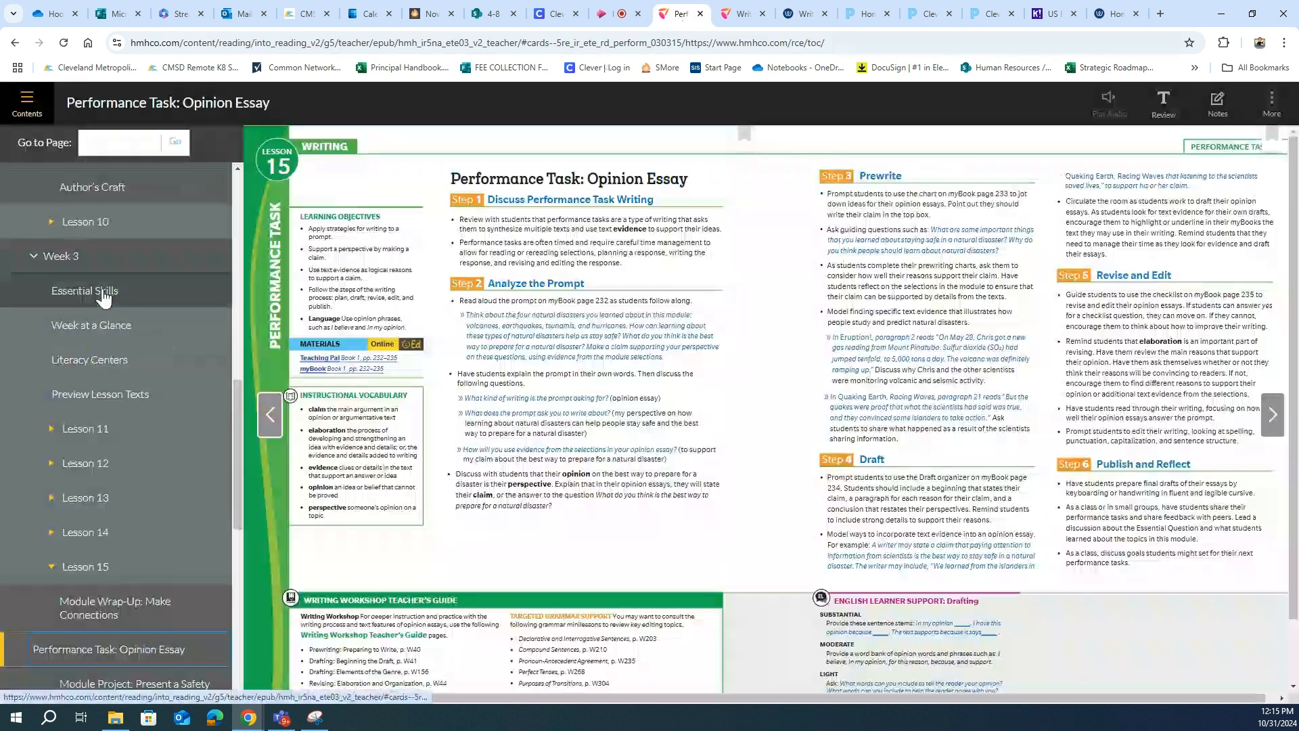